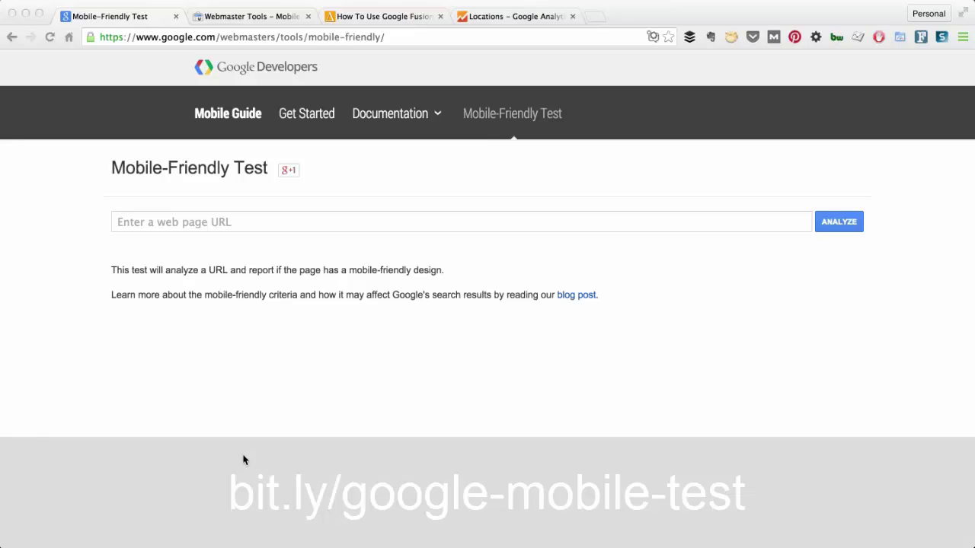
click(244, 460)
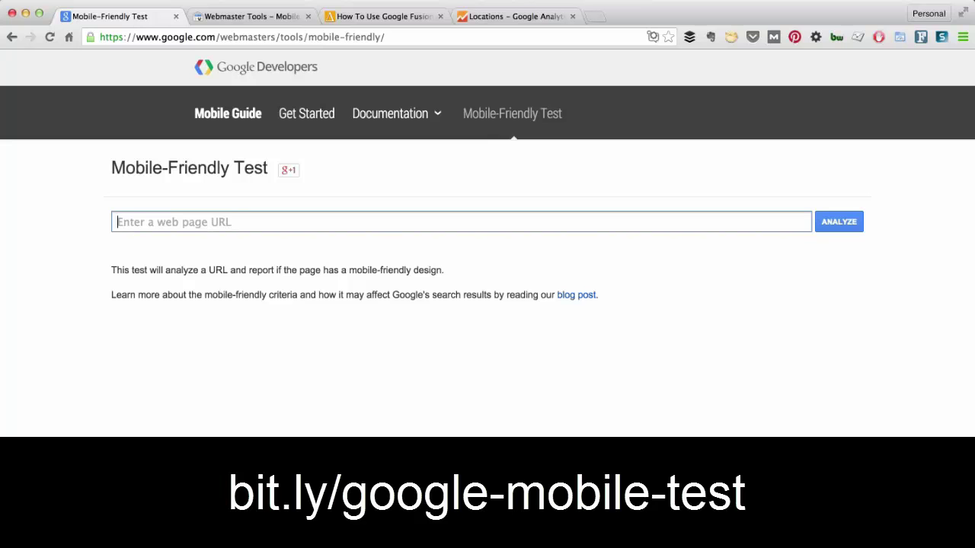
text(www.anni)
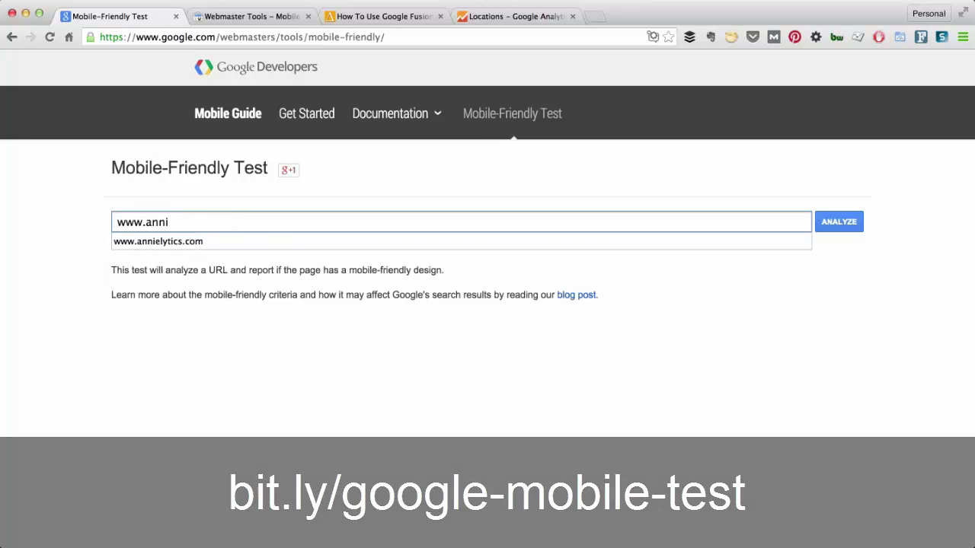
key(Down)
key(Return)
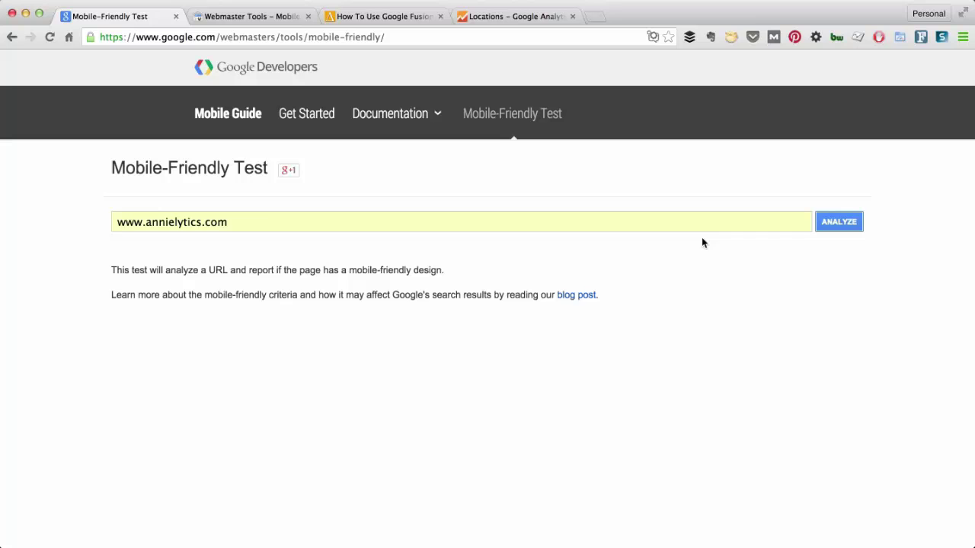
click(833, 222)
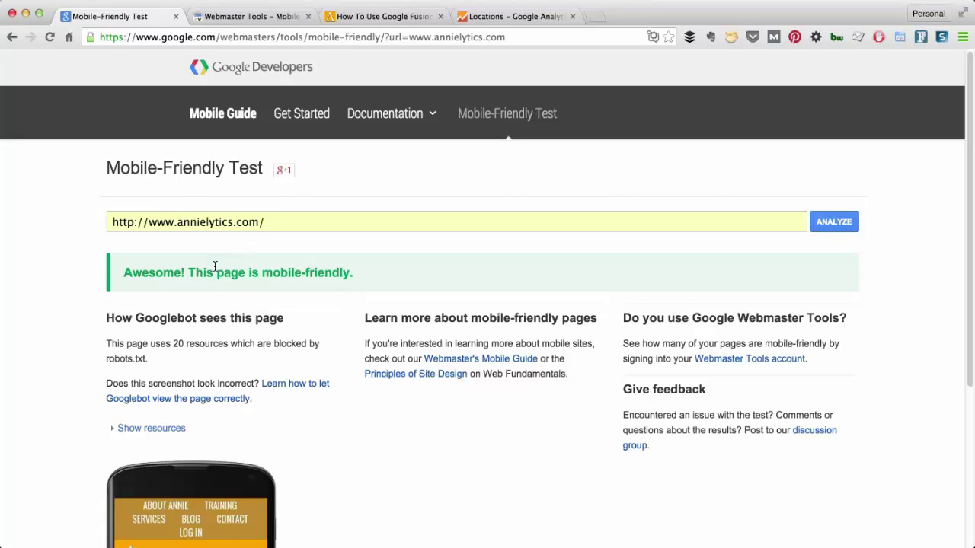
click(270, 19)
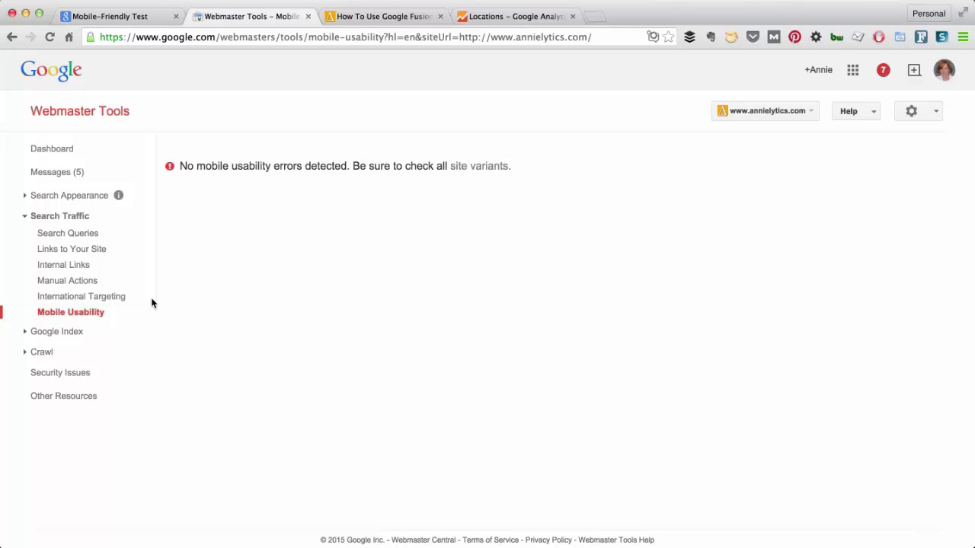
key(super+grave)
Step: Inspect the Google Fusion Tables blog post with the browser's developer tools and turn on mobile device emulation
click(358, 17)
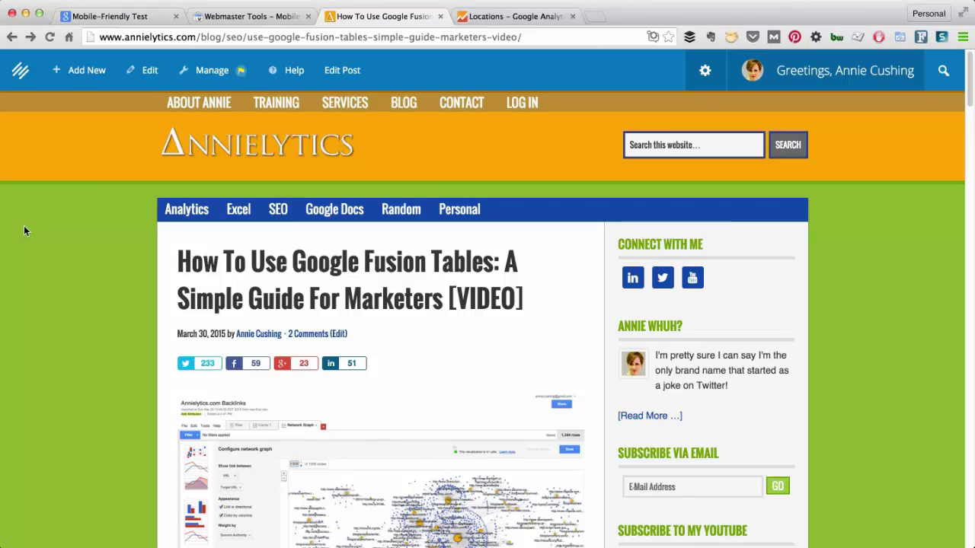
right_click(44, 242)
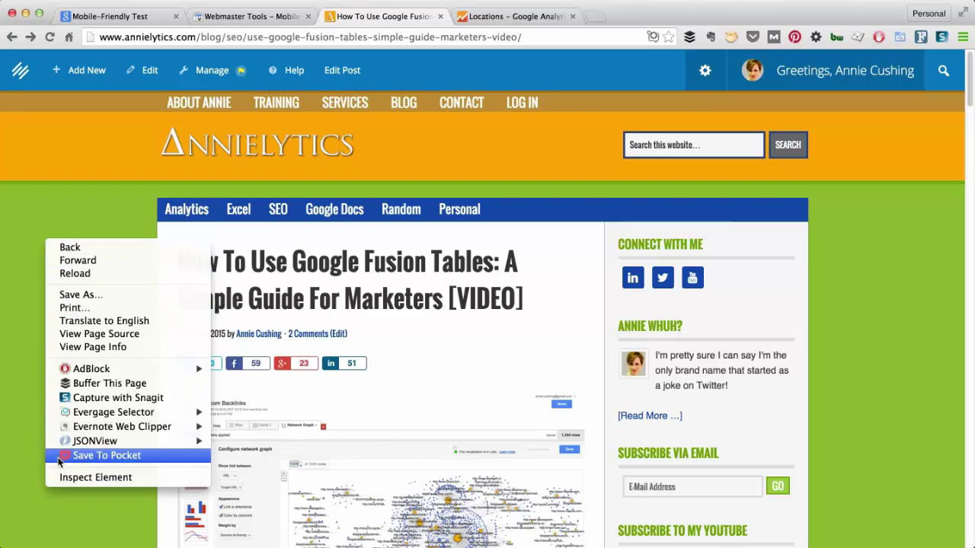
click(66, 478)
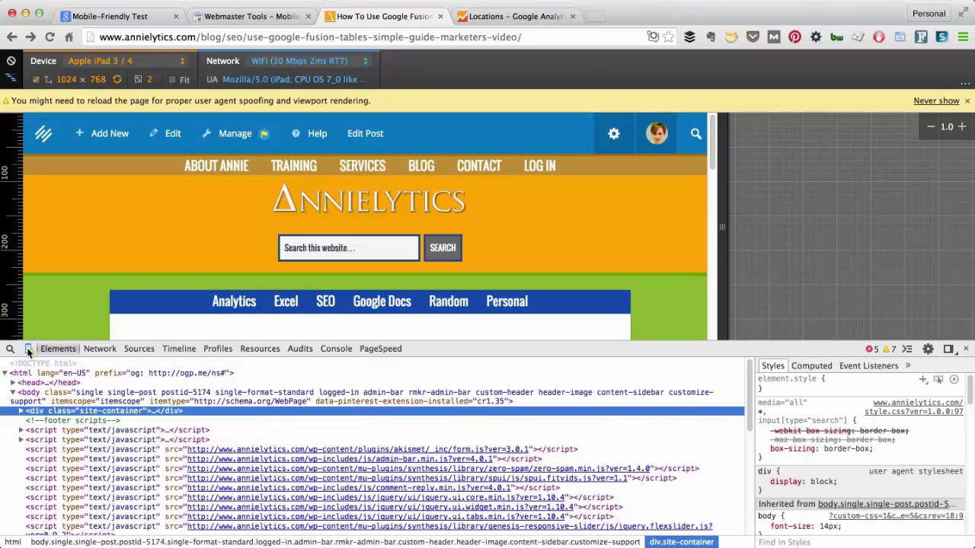
click(28, 349)
click(28, 350)
click(28, 350)
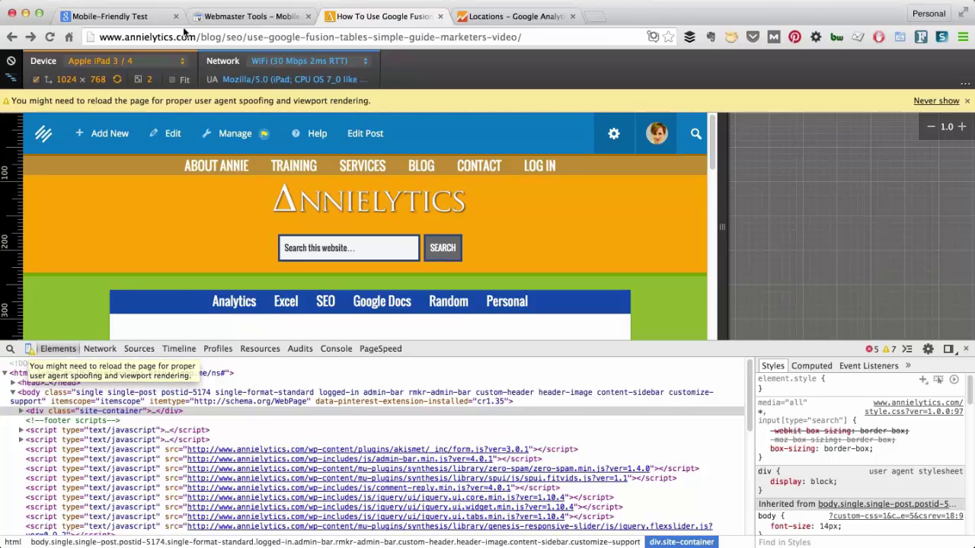
Step: Emulate the Apple iPhone 6, reload the blog post, and shrink the developer tools to enlarge the page preview
click(176, 60)
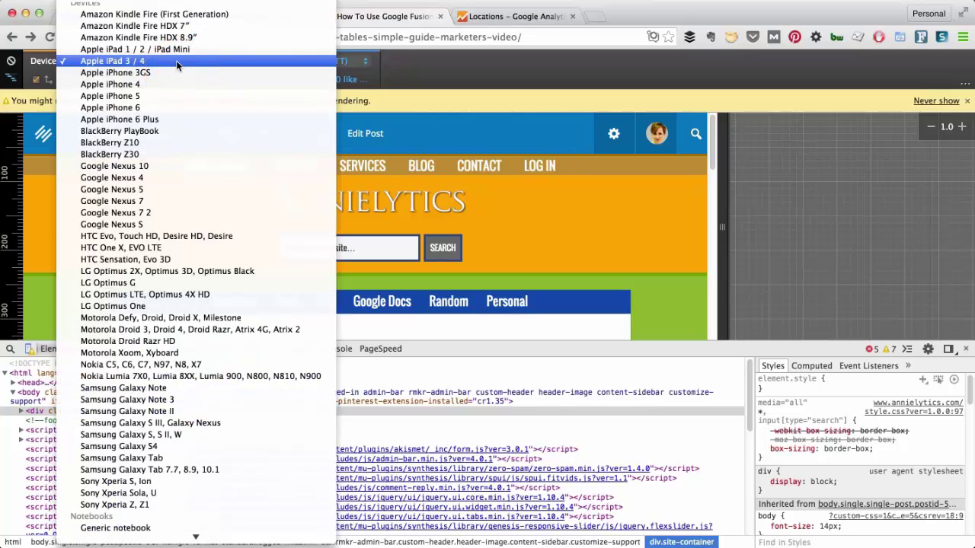
click(141, 107)
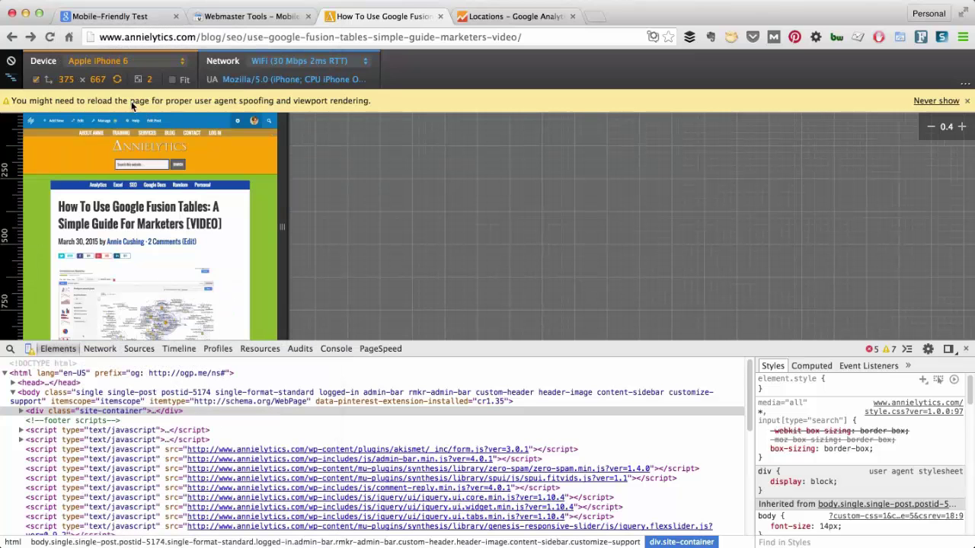
click(49, 37)
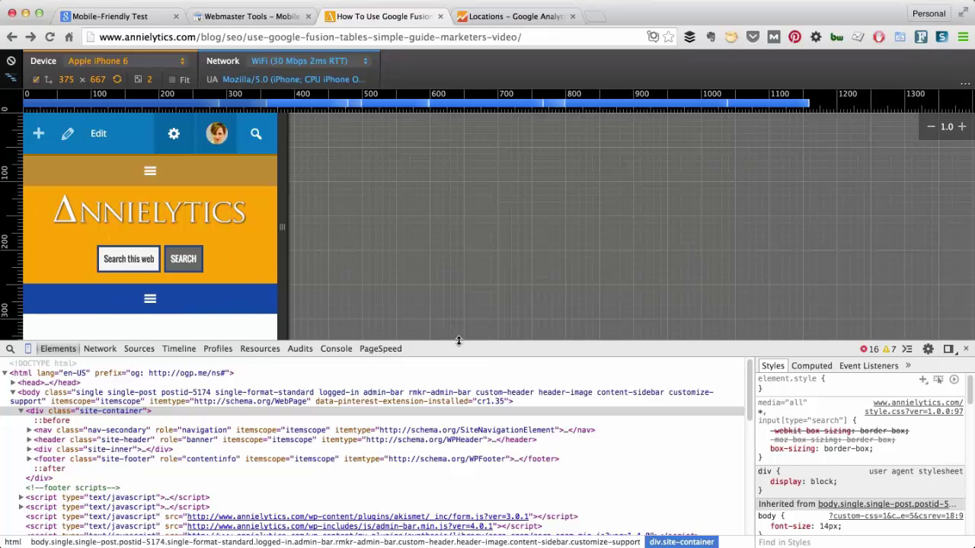
drag(458, 340, 455, 521)
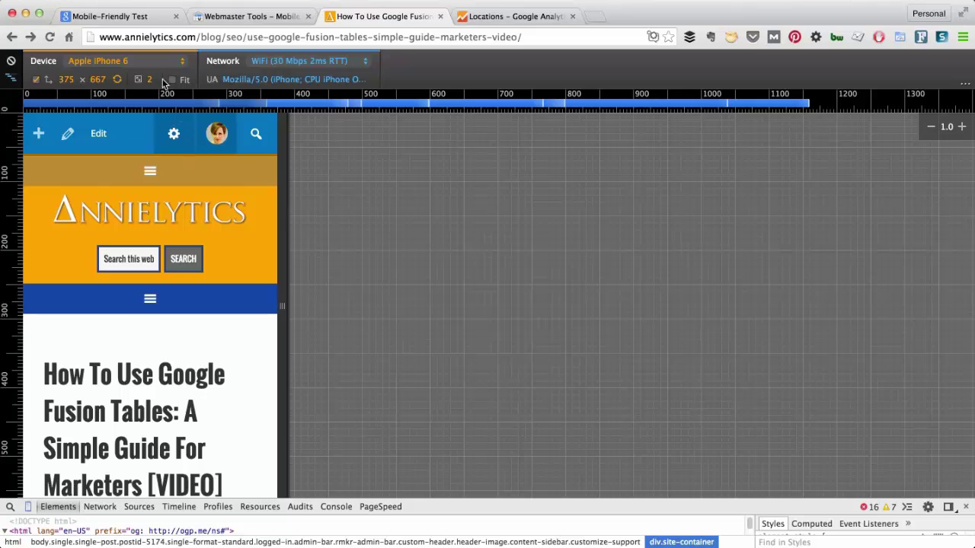
Step: Switch the emulated device to Apple iPhone 5 and reload the blog post
click(179, 60)
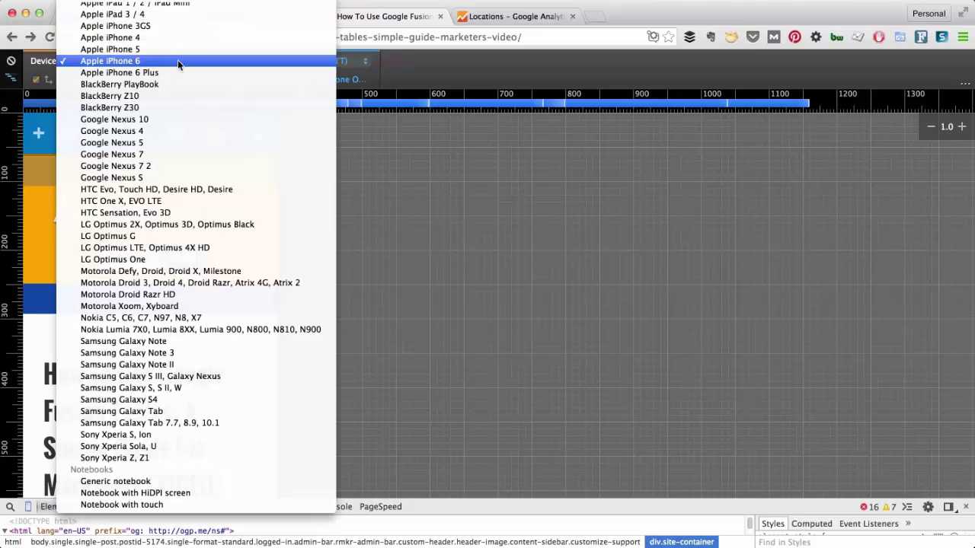
click(173, 53)
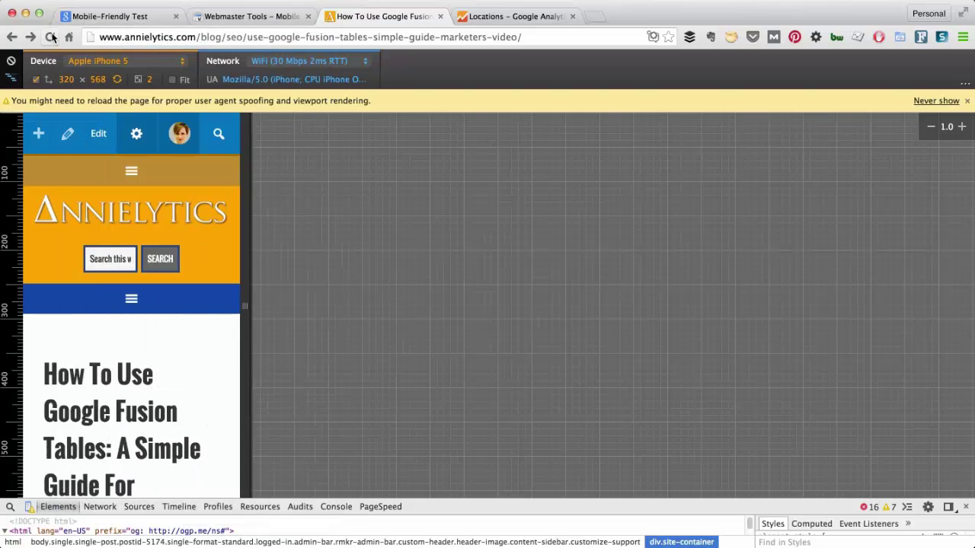
click(50, 36)
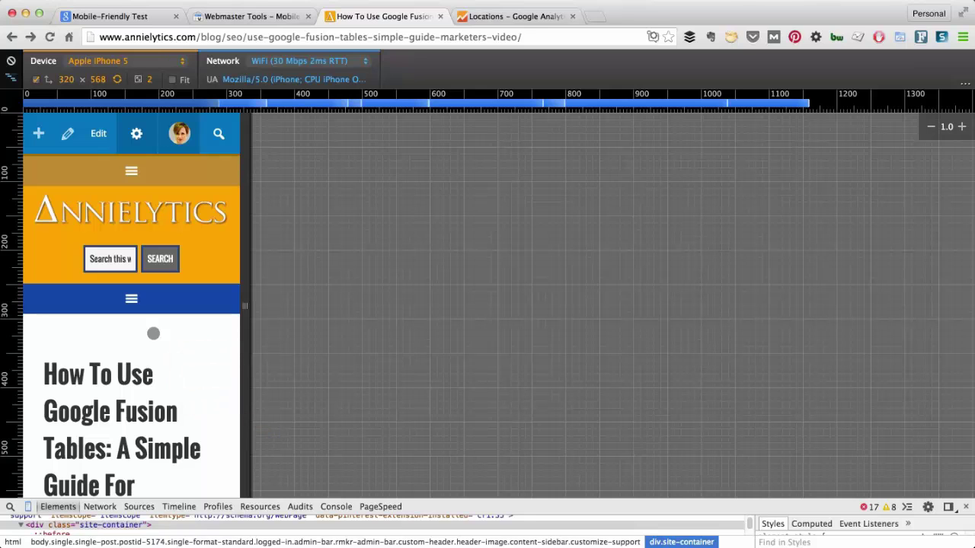
Step: Examine the article's title, share counts, image and opening paragraphs in the iPhone 5 preview
scroll(154, 336, down, 1)
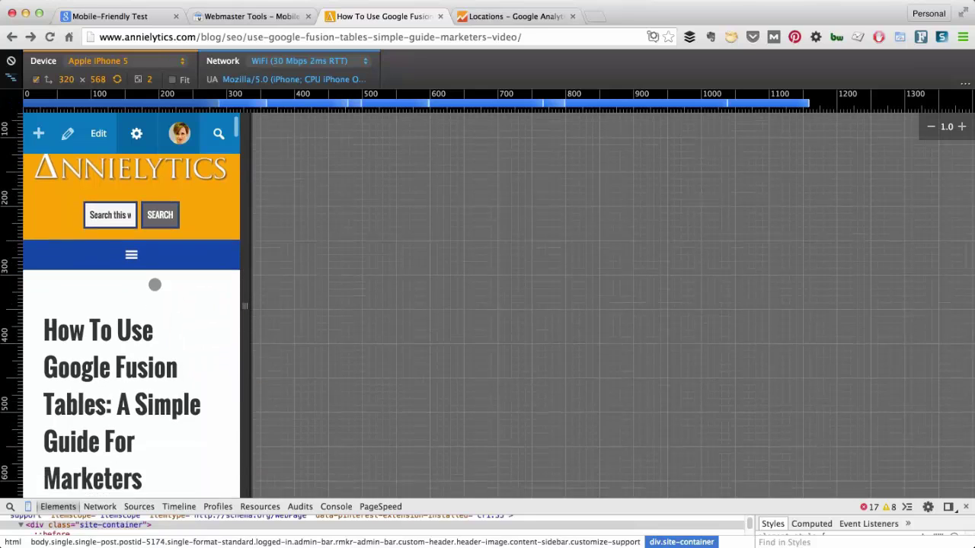
drag(155, 284, 158, 163)
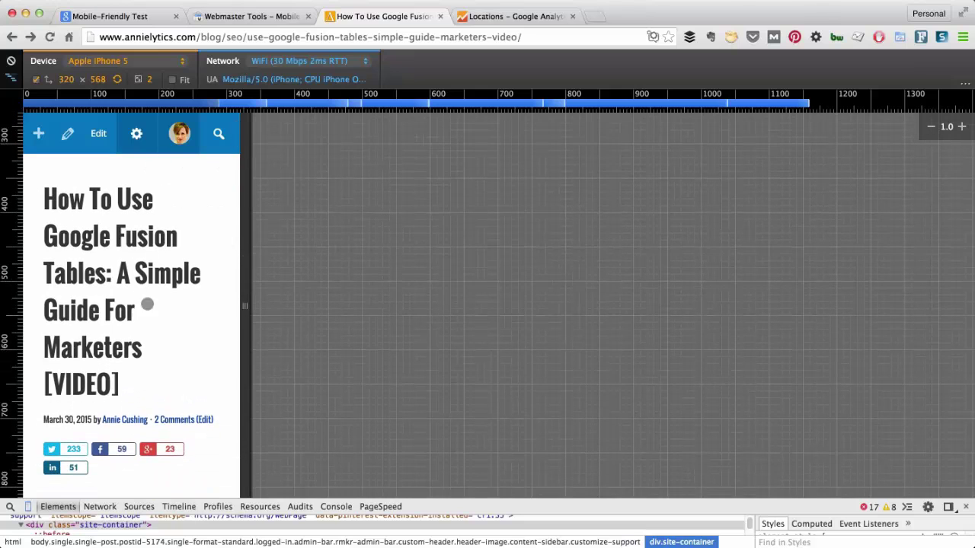
drag(144, 352, 162, 170)
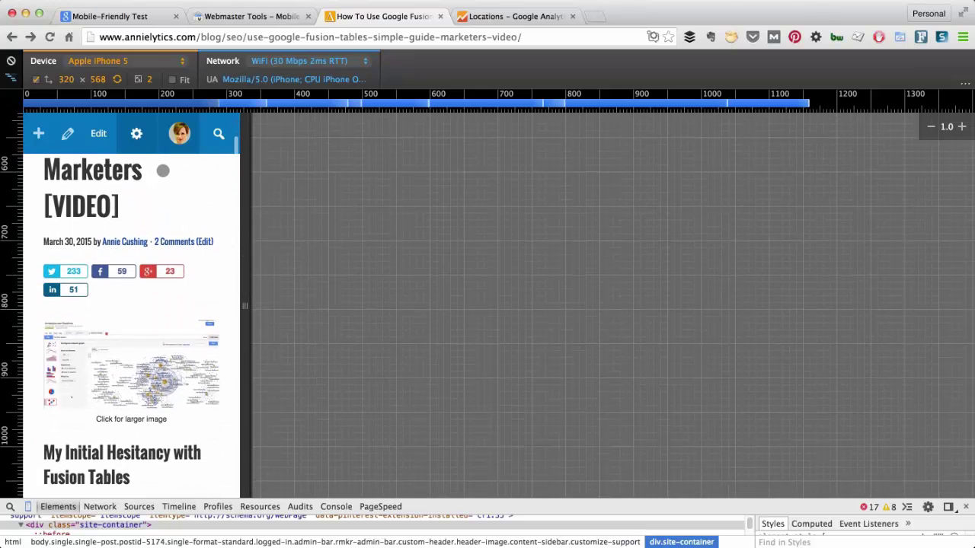
drag(153, 343, 163, 182)
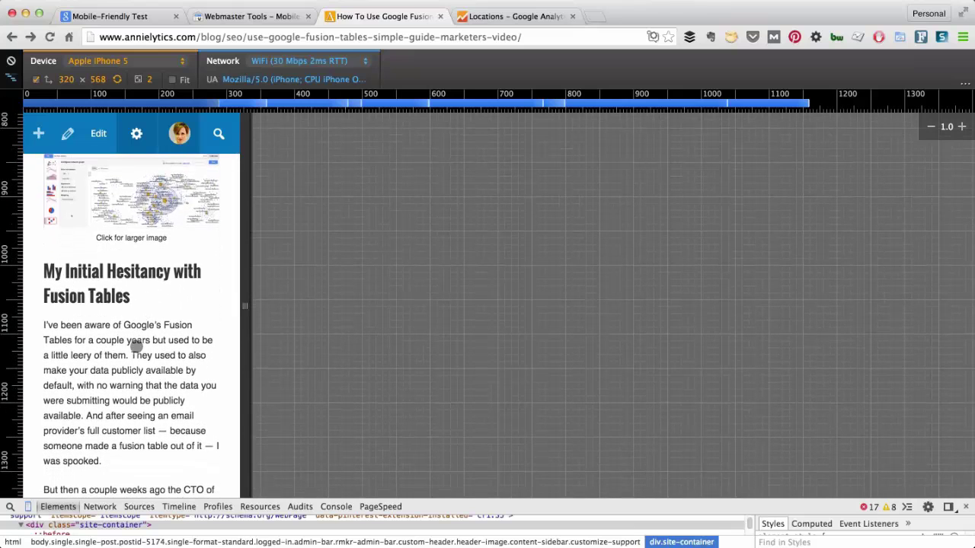
drag(136, 346, 133, 300)
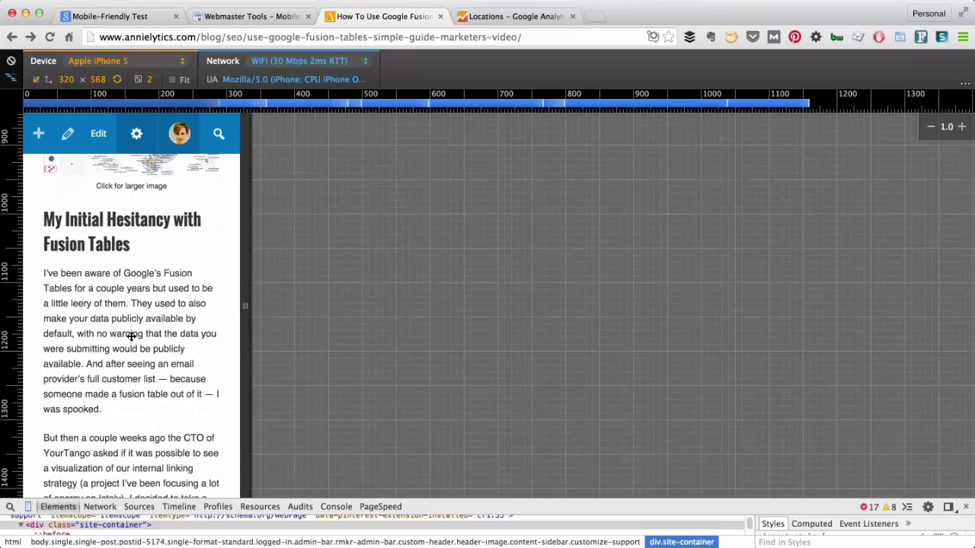
drag(131, 336, 67, 152)
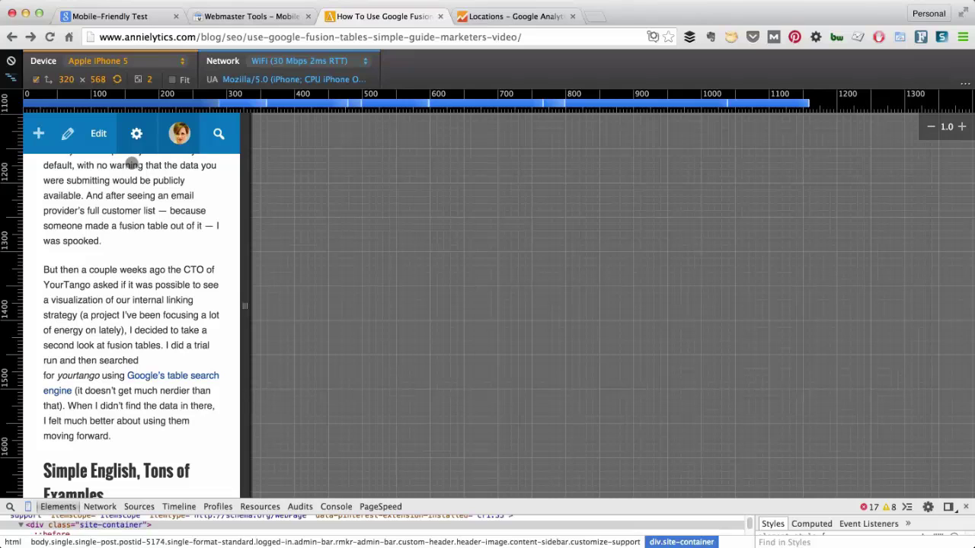
Step: Rotate the emulated iPhone 5 to landscape, check the article's text and image there, and rotate back to portrait
click(117, 80)
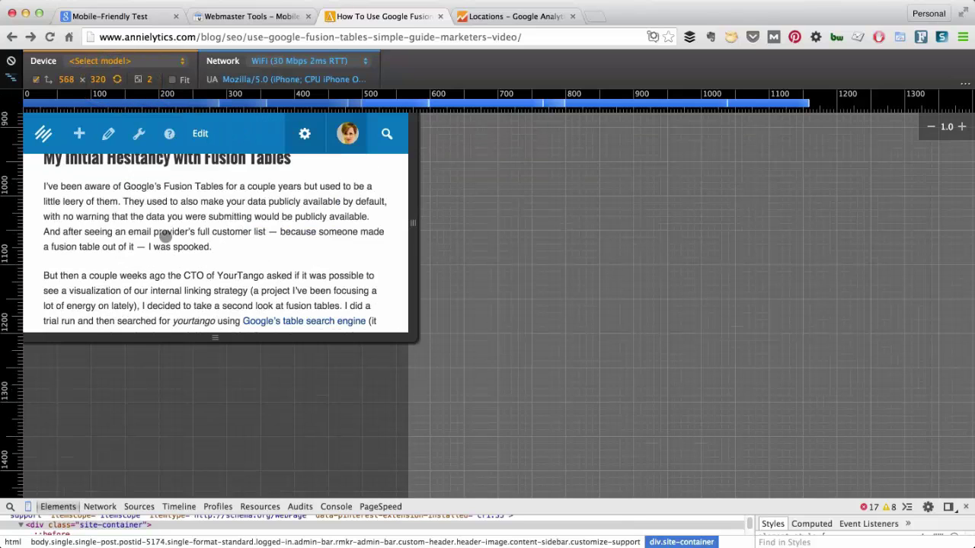
scroll(98, 285, up, 3)
drag(169, 232, 166, 337)
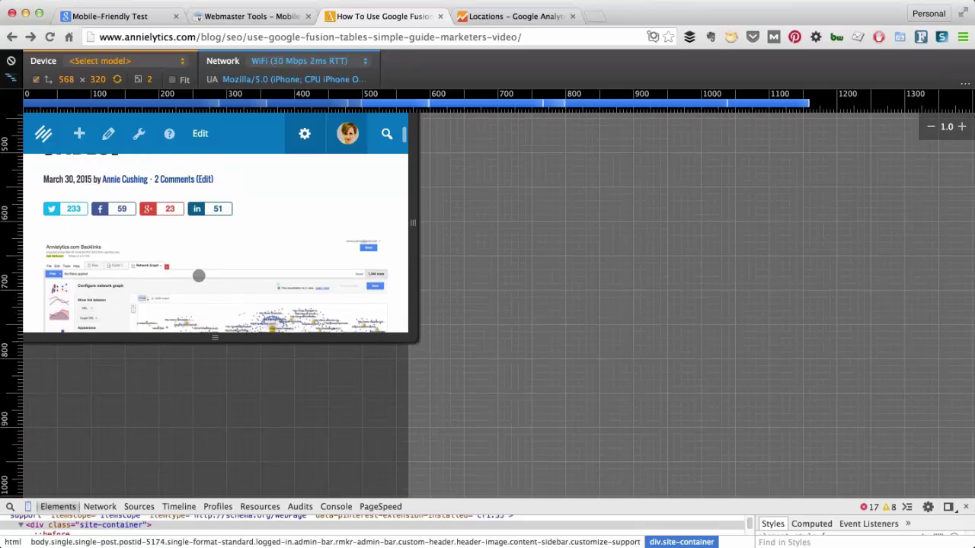
click(117, 80)
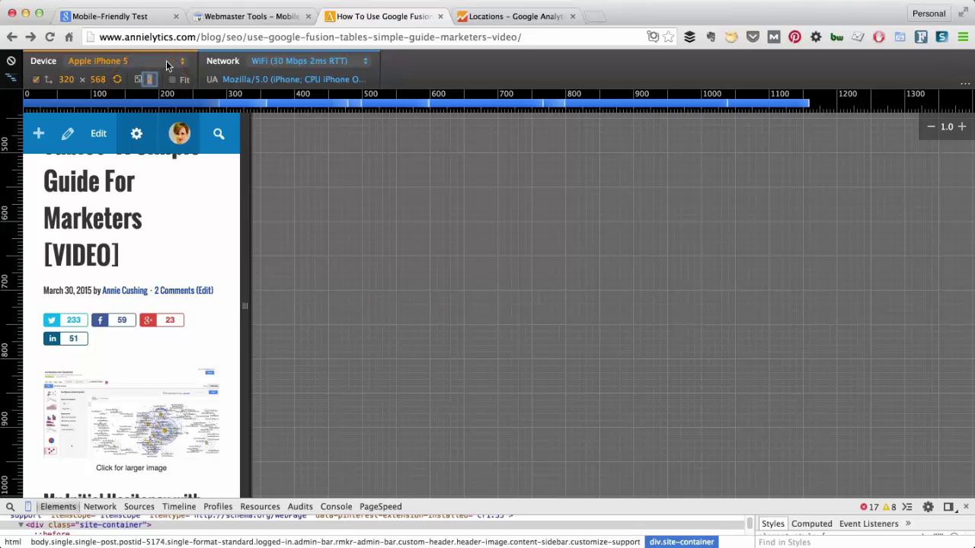
Step: Switch the emulated device to Apple iPhone 3GS and reload the blog post
click(167, 64)
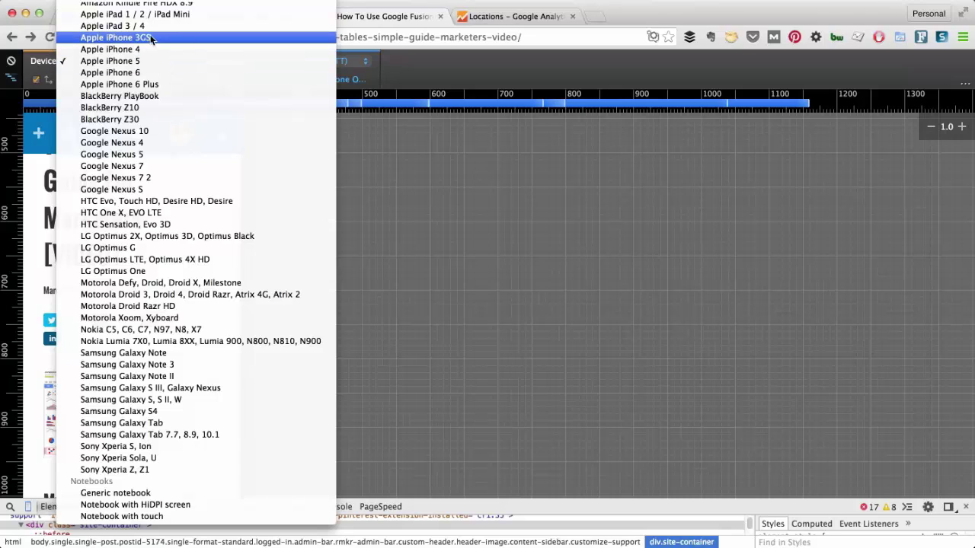
click(143, 38)
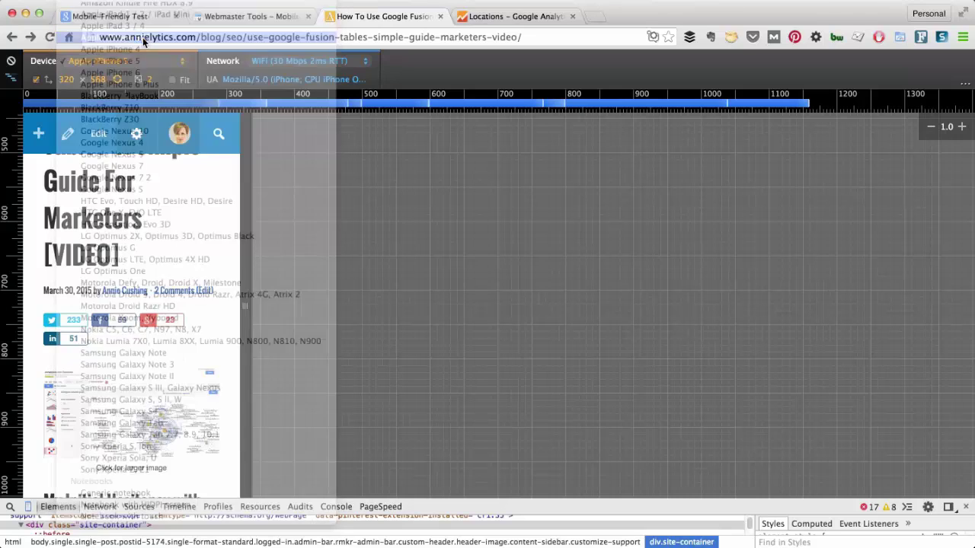
click(51, 38)
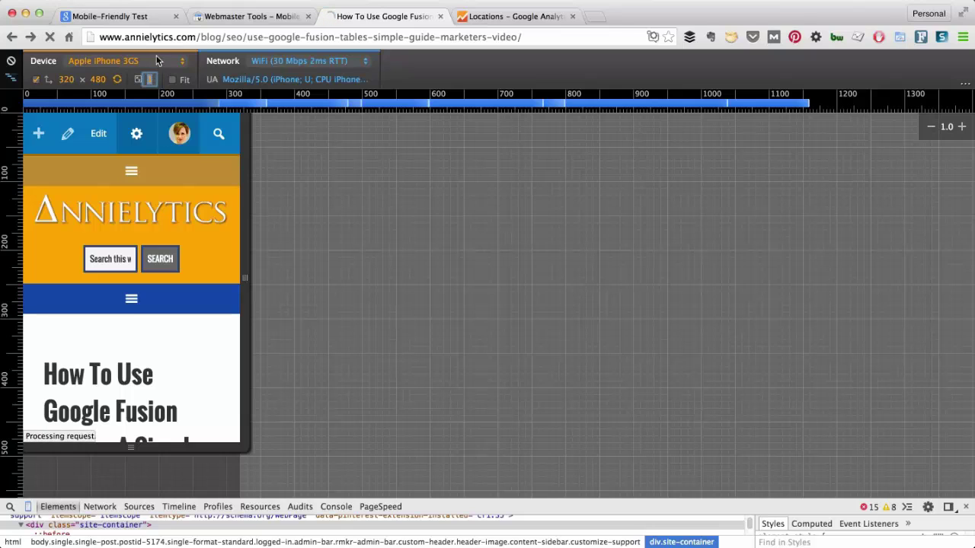
Step: Switch the emulated device to Samsung Galaxy Note and reload the blog post
click(154, 64)
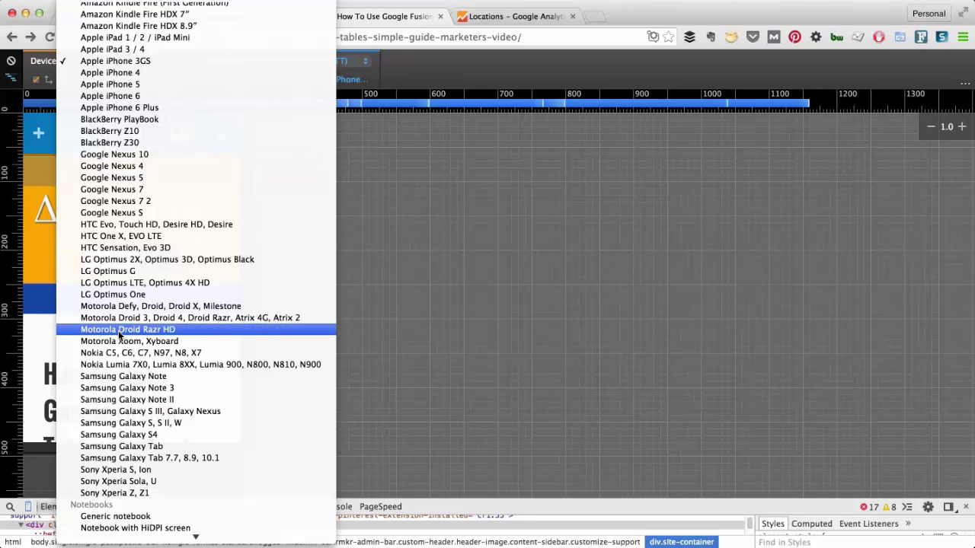
click(120, 377)
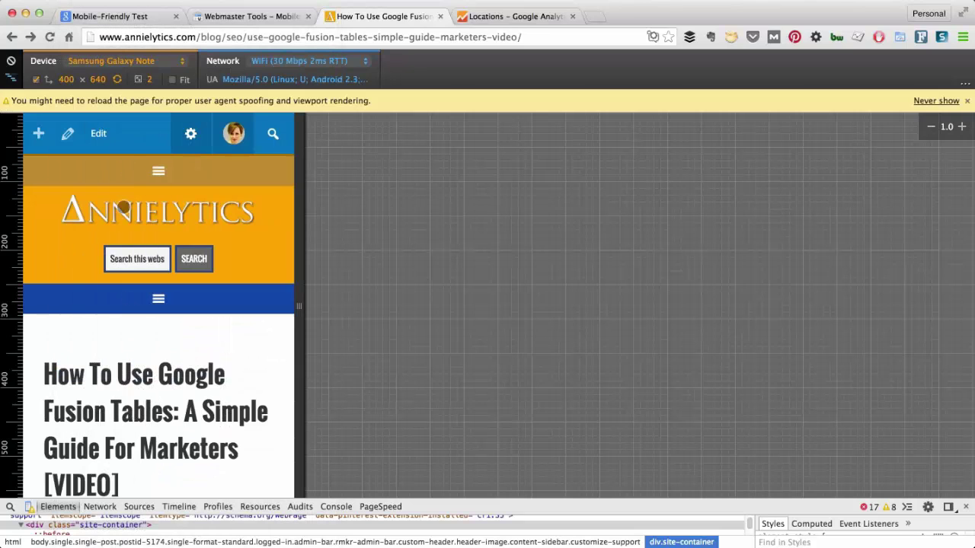
click(51, 36)
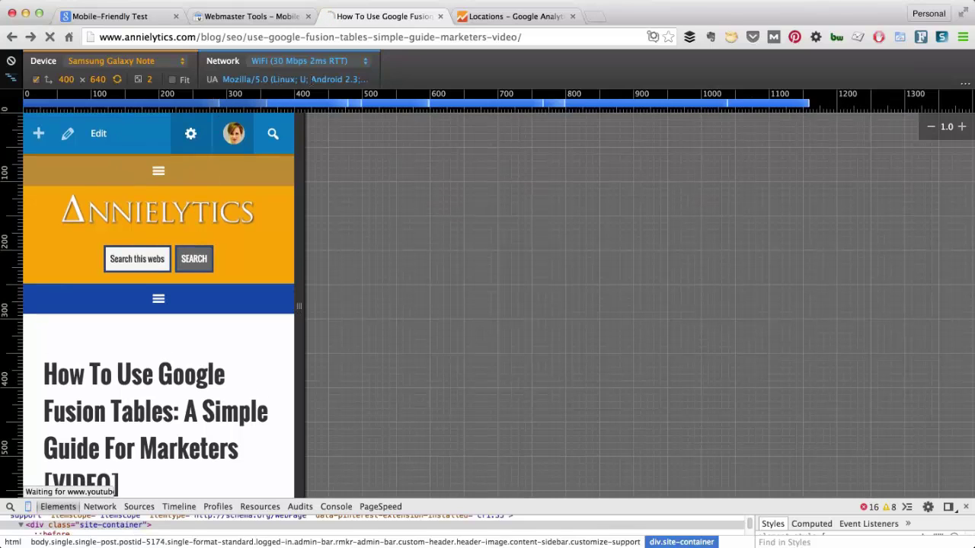
Step: Examine the user agent string used for the emulated Samsung Galaxy Note
click(227, 79)
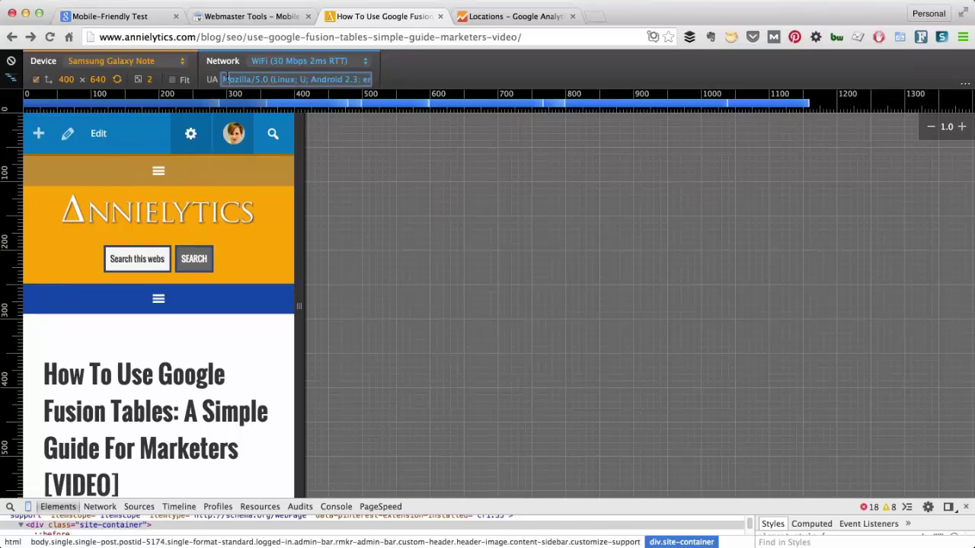
drag(226, 78, 327, 80)
click(275, 79)
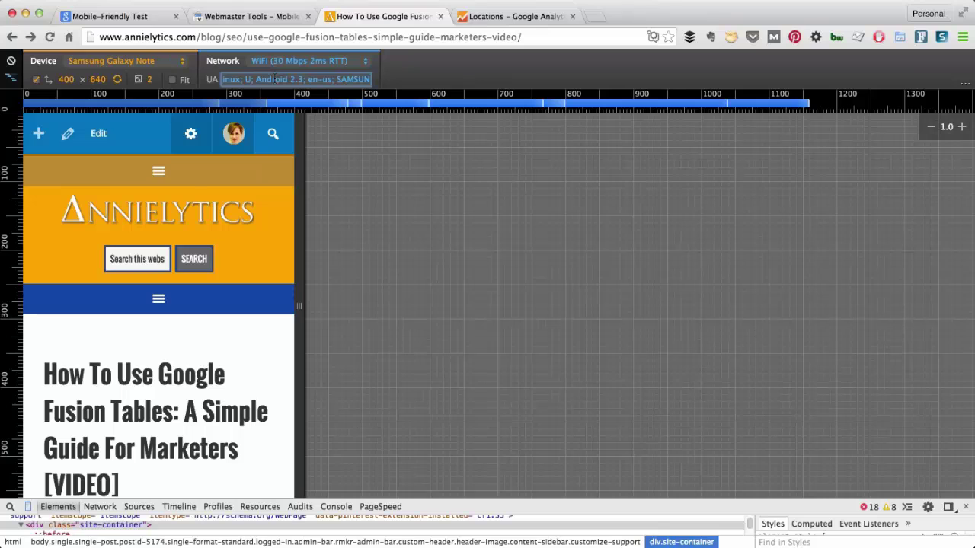
Step: View the Real-Time Locations report for the site in Google Analytics
click(511, 17)
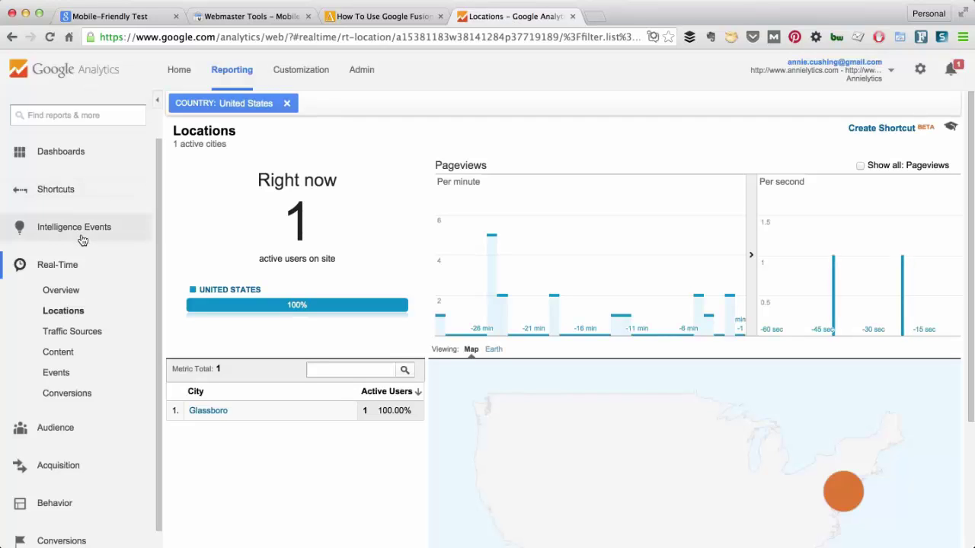
click(63, 314)
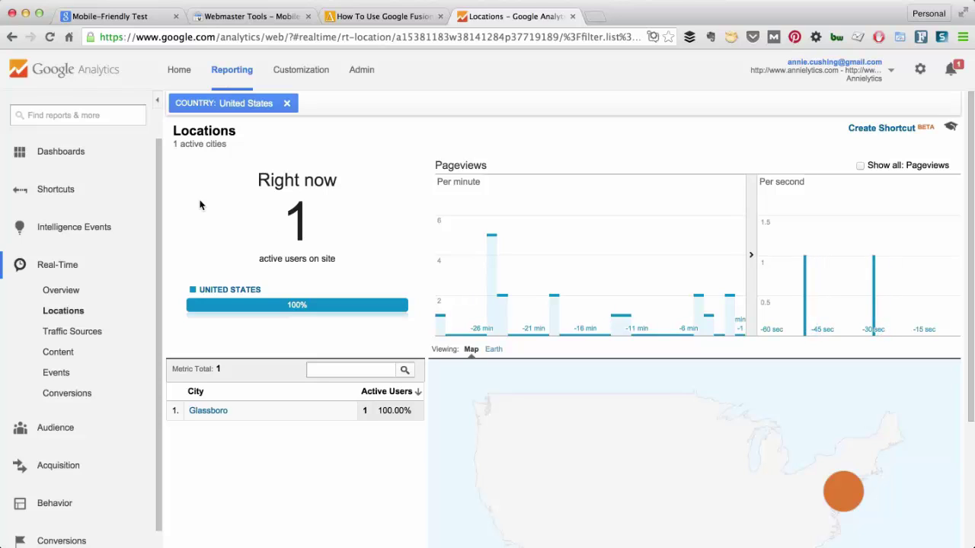
Step: View the Real-Time Content report to see the device type recorded for the emulated visit
click(58, 353)
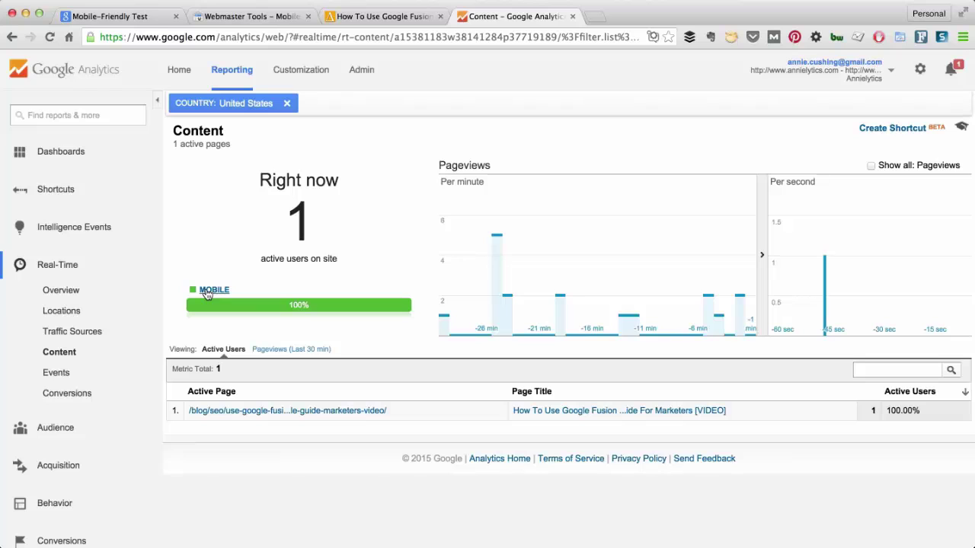
Step: Switch the emulated device for the blog post to Apple iPad 3 / 4 and reload the page
click(343, 16)
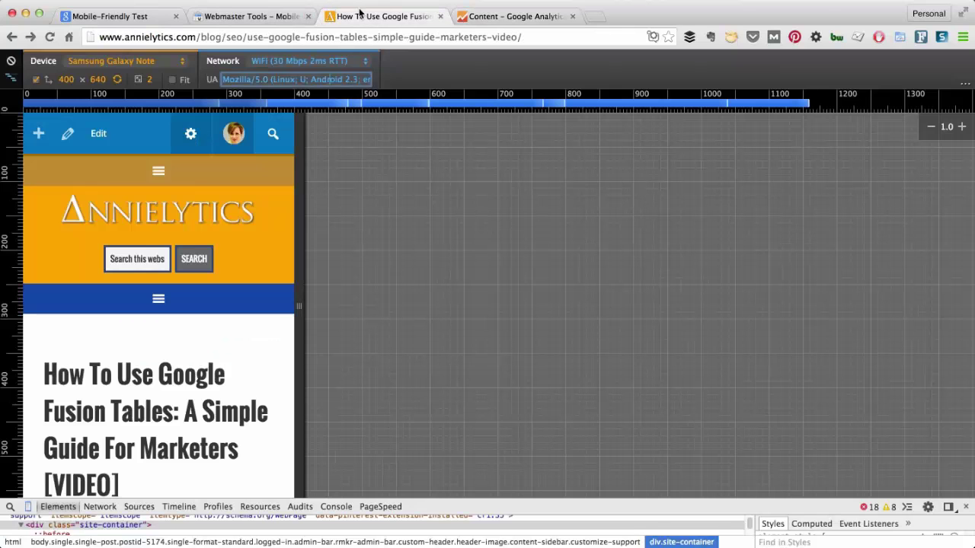
click(173, 62)
scroll(173, 76, up, 10)
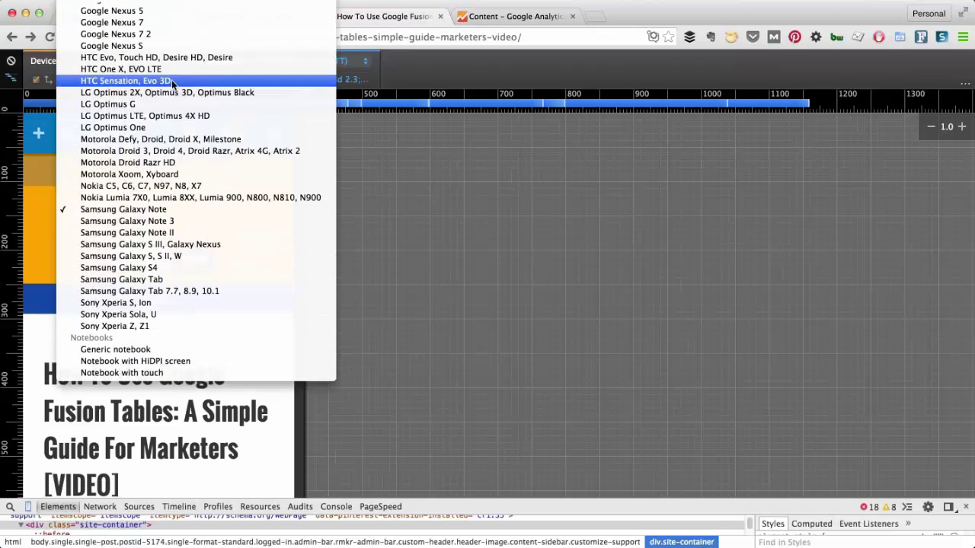
scroll(171, 91, up, 5)
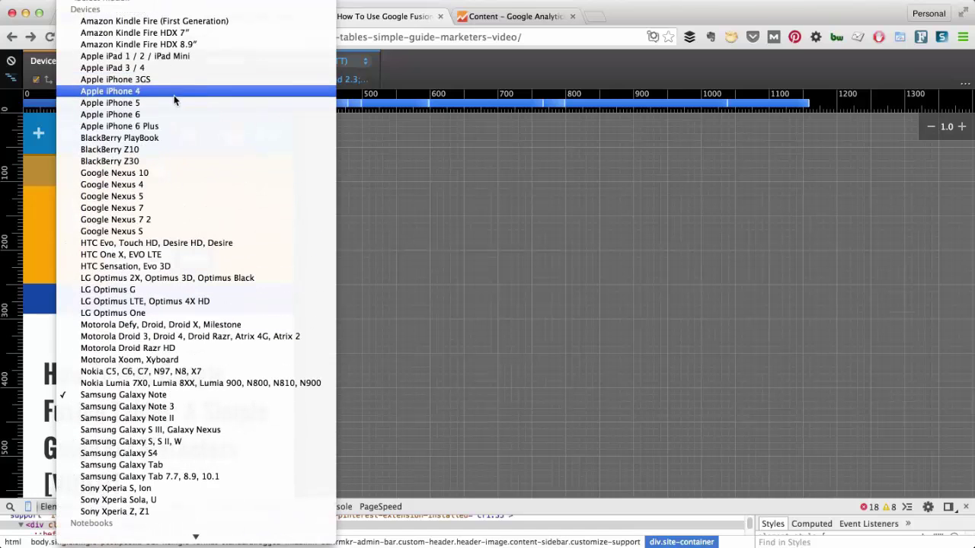
click(135, 67)
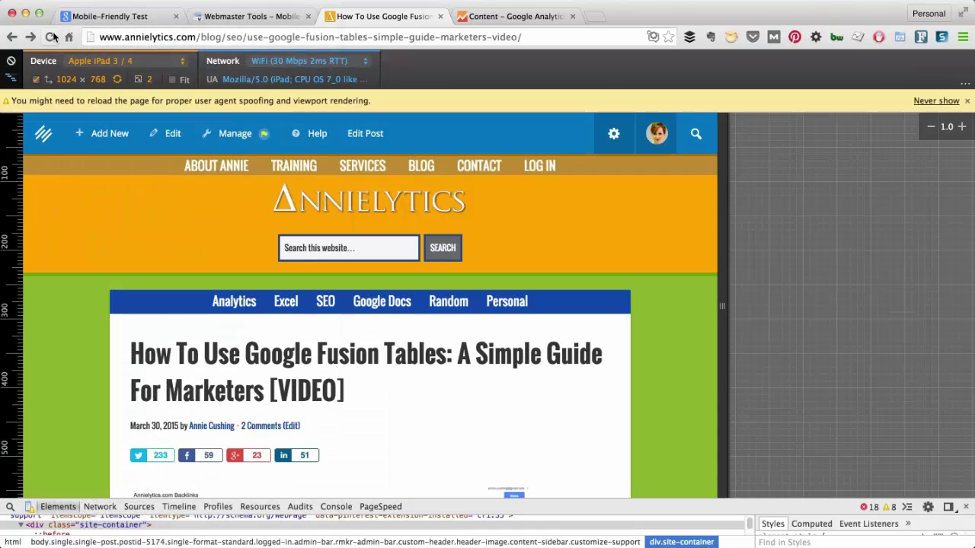
click(50, 37)
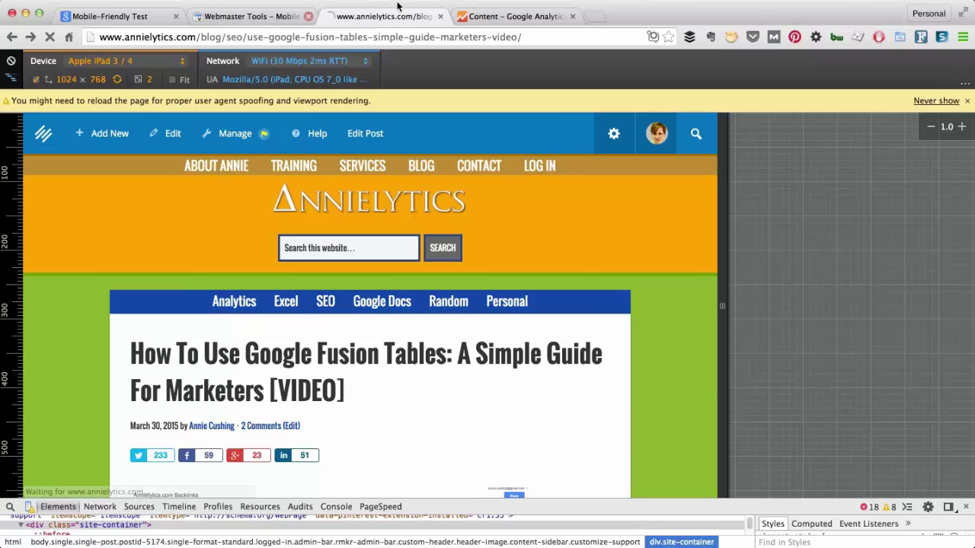
Step: Refresh the Real-Time Content report in Google Analytics to check the device category for the iPad visit
click(483, 17)
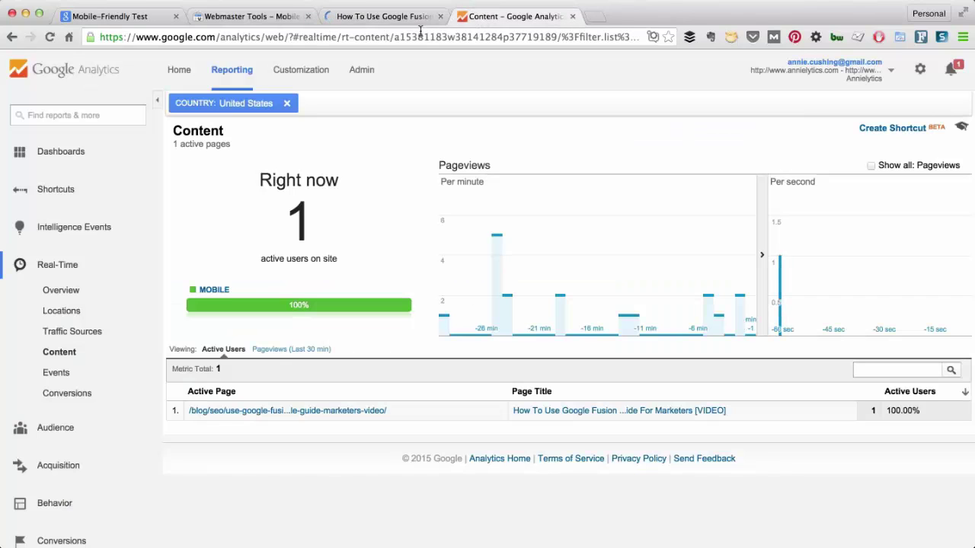
click(50, 36)
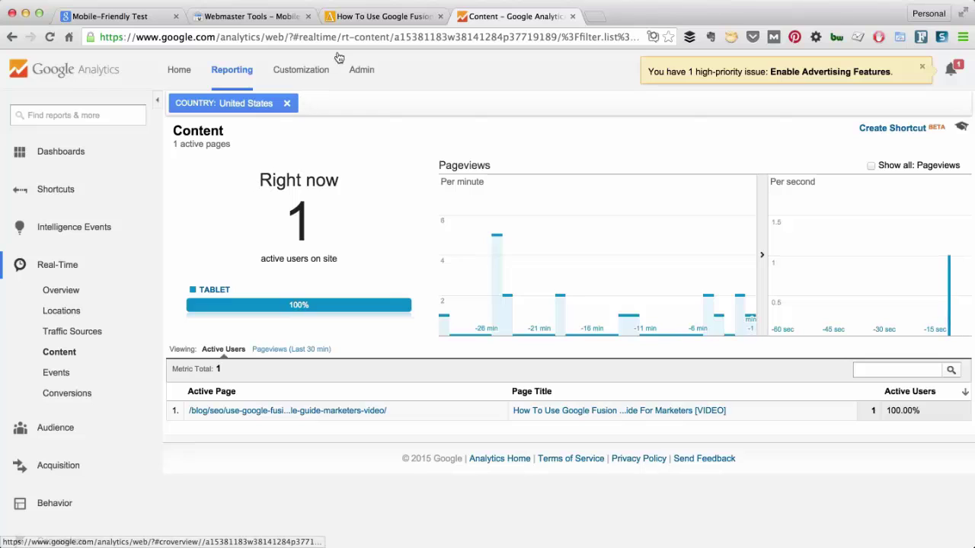
Step: Return to the emulated blog post and set its network emulation to No throttling
click(369, 16)
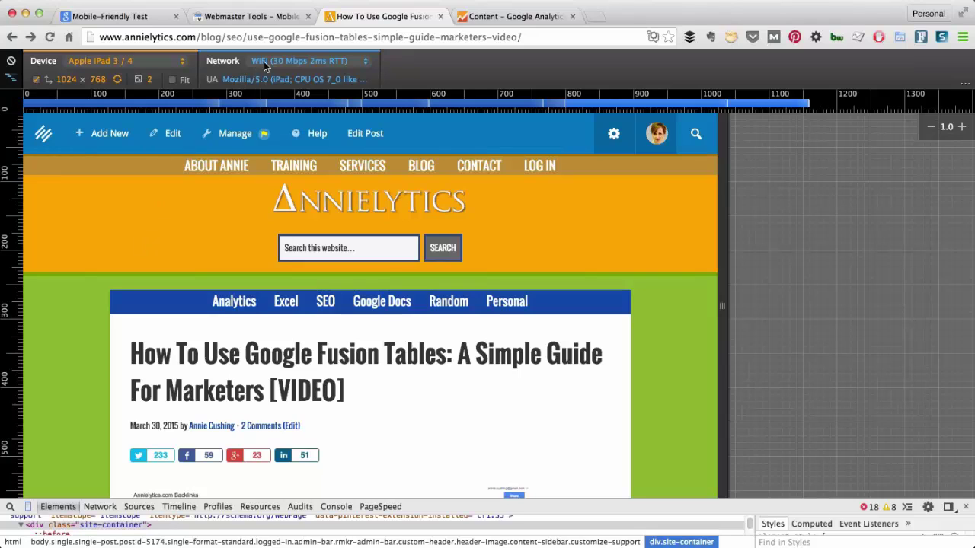
click(363, 63)
click(362, 63)
click(362, 62)
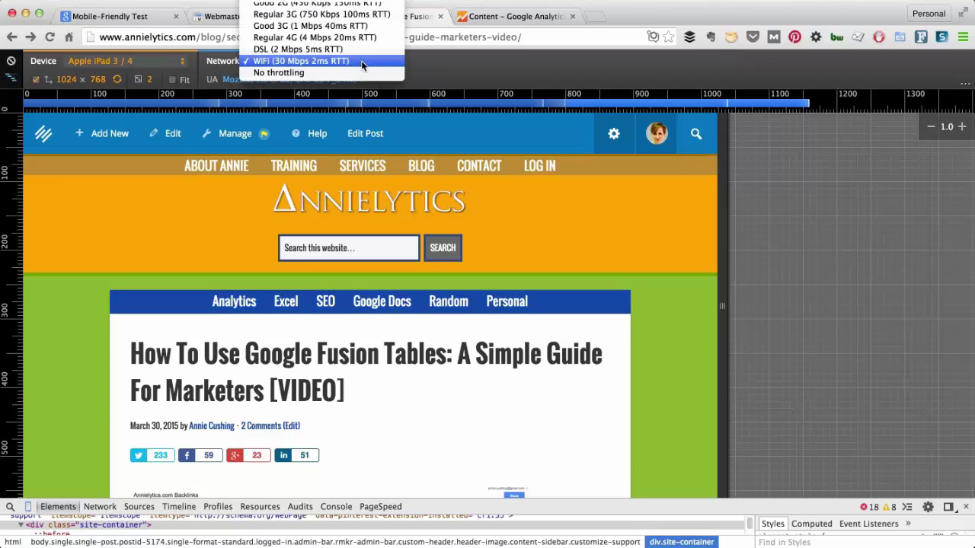
click(317, 74)
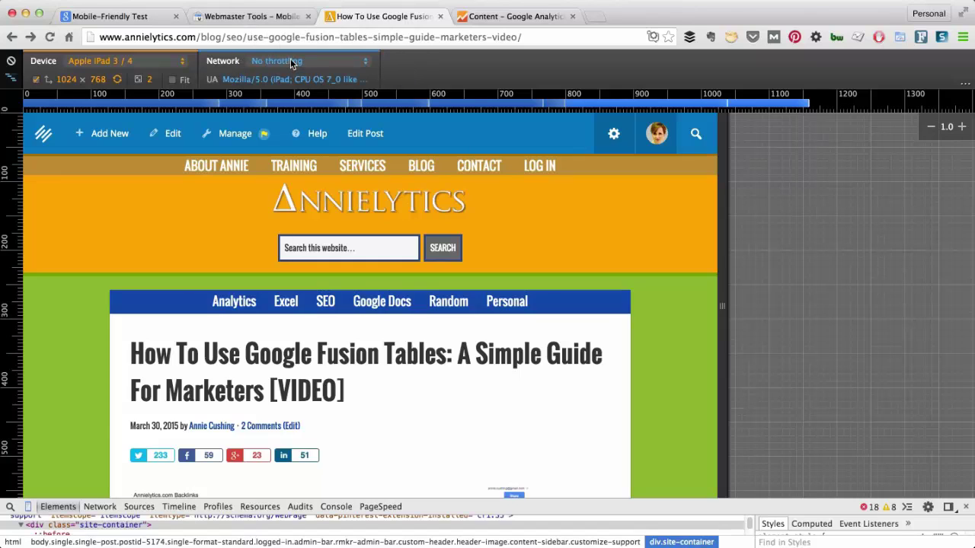
Step: Set the network emulation to WiFi (30 Mbps 2ms RTT) and look over the upper part of the blog post
scroll(369, 411, down, 2)
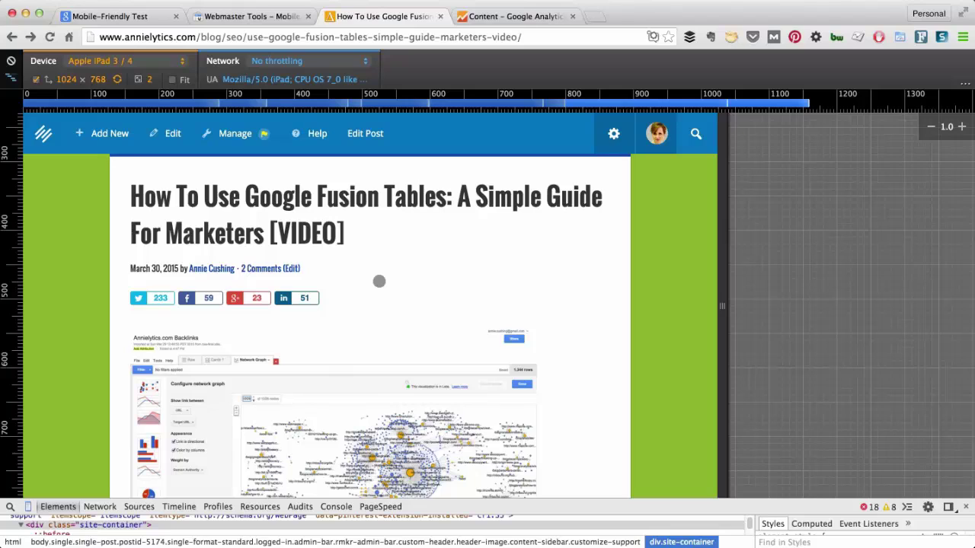
click(342, 62)
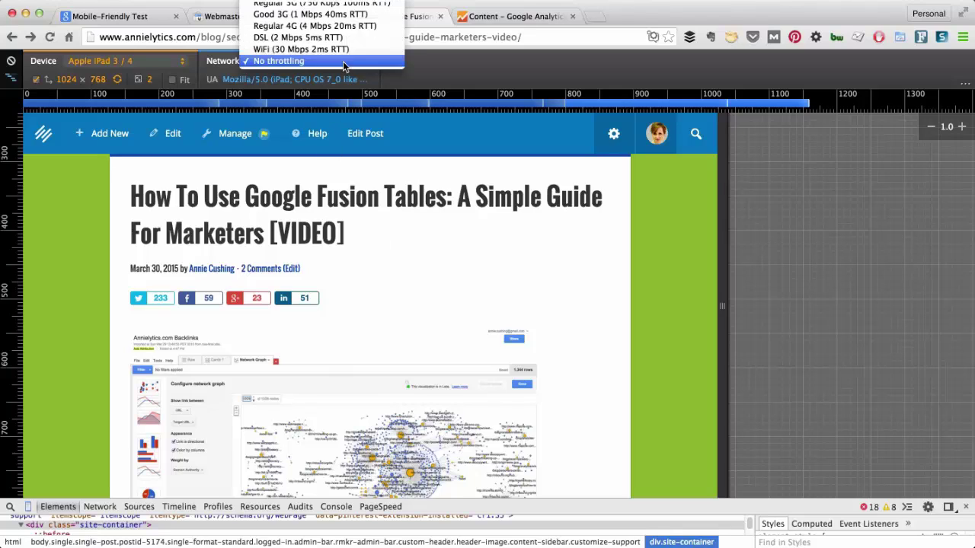
click(335, 50)
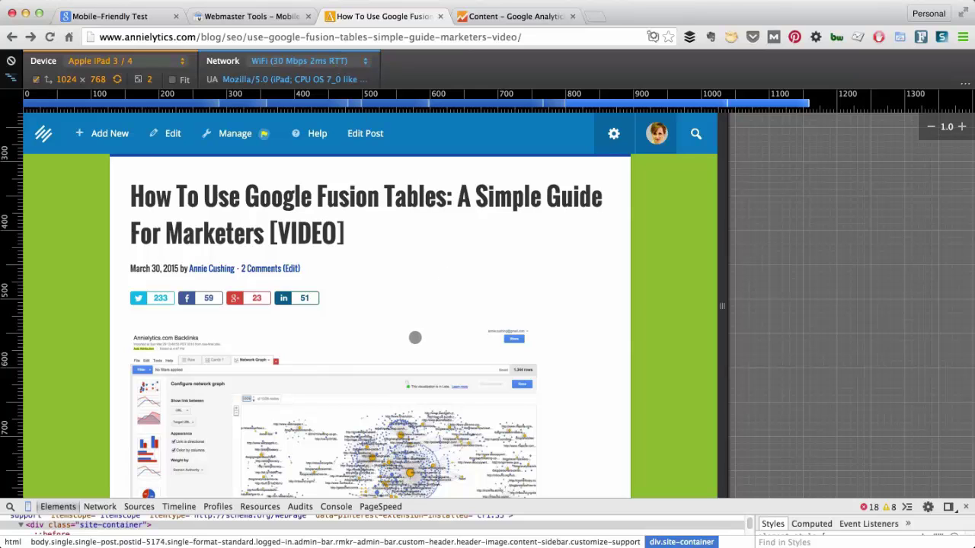
drag(433, 327, 433, 132)
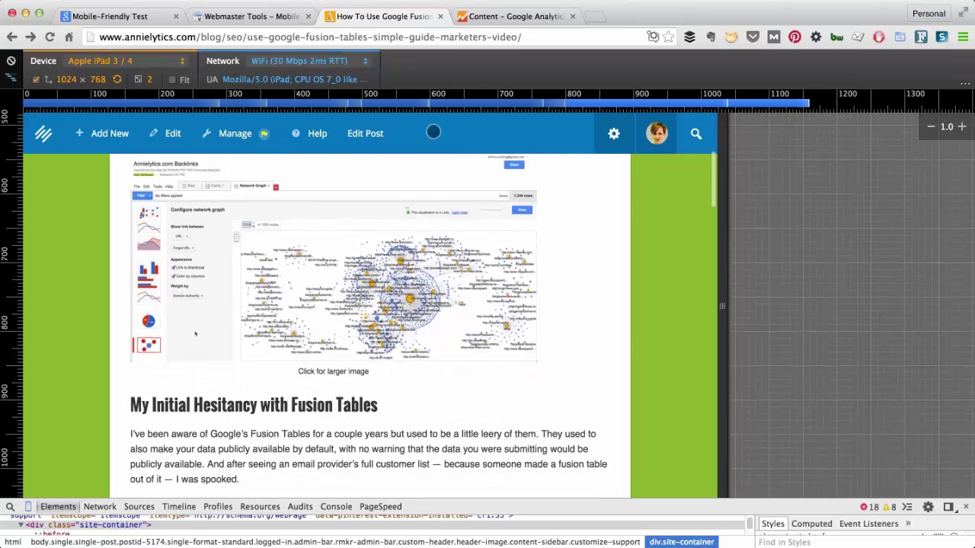
Step: Review the available network throttling presets and keep the current one
click(346, 61)
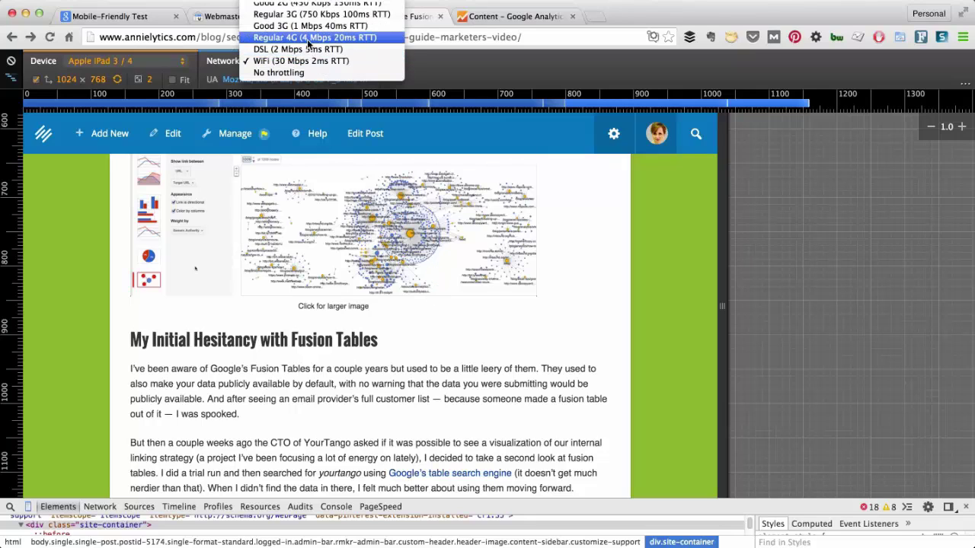
scroll(309, 46, up, 1)
scroll(304, 47, up, 2)
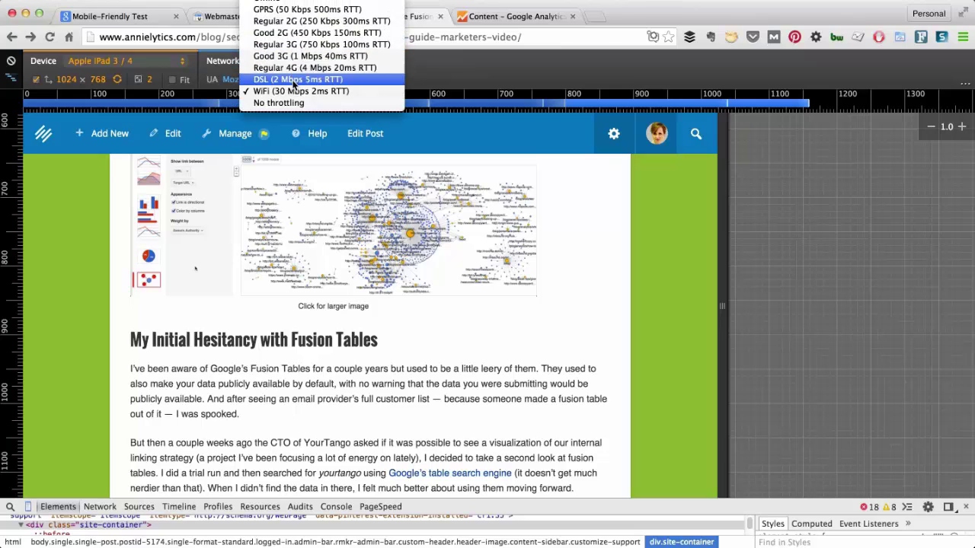
click(81, 241)
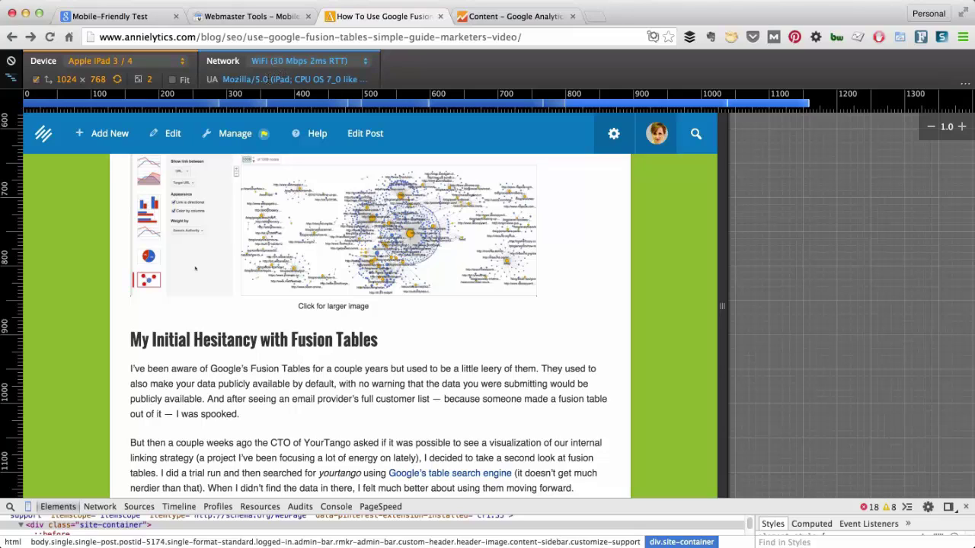
Step: Examine the user agent string used for the emulated Apple iPad 3 / 4
click(268, 78)
drag(286, 79, 308, 79)
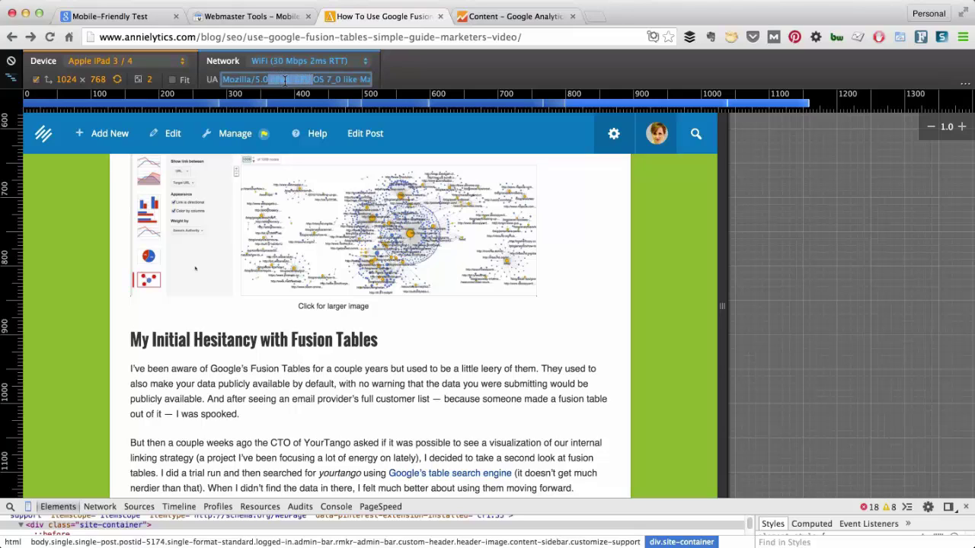
click(285, 79)
click(71, 220)
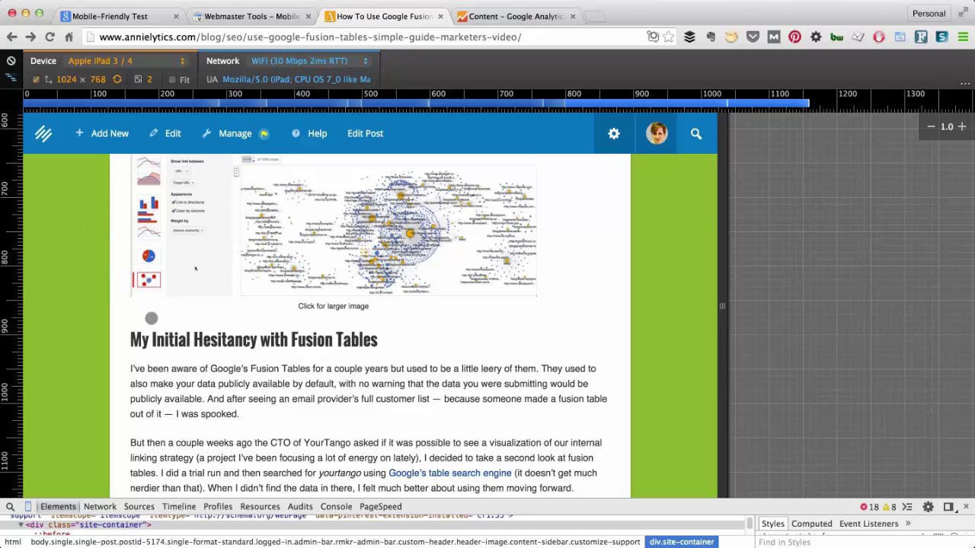
Step: Enlarge the developer tools pane below the page and check the inherited body font-size among the site container's styles
drag(152, 318, 152, 177)
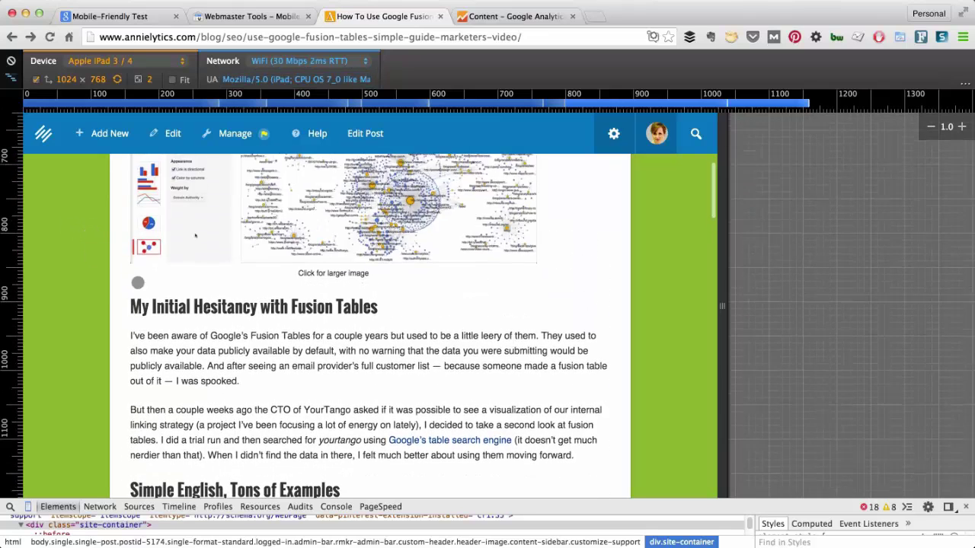
scroll(197, 301, down, 2)
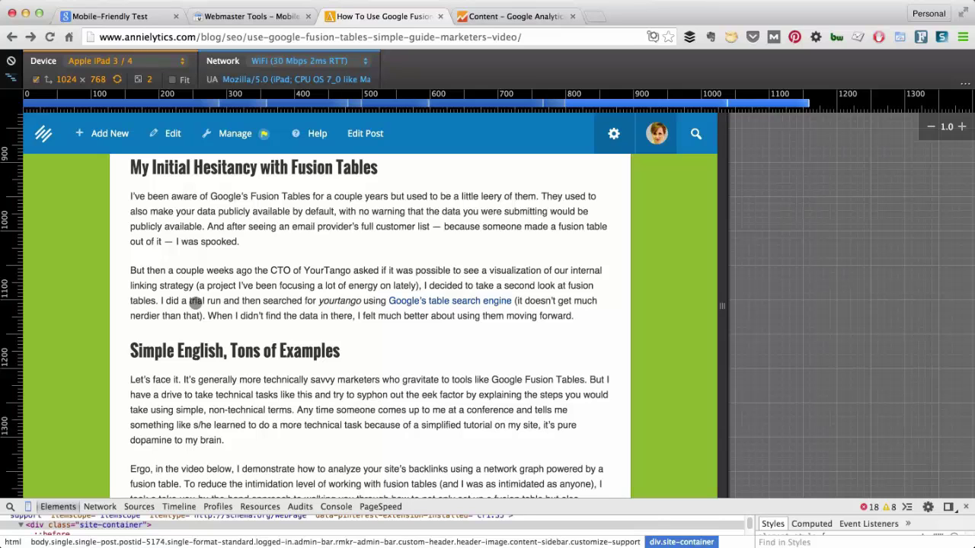
drag(195, 241, 175, 488)
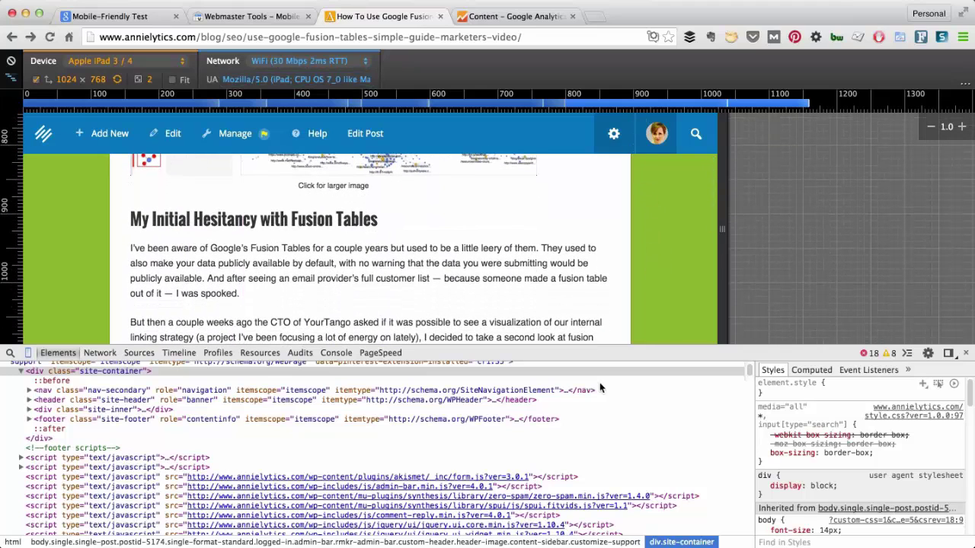
scroll(860, 456, down, 2)
scroll(836, 495, down, 1)
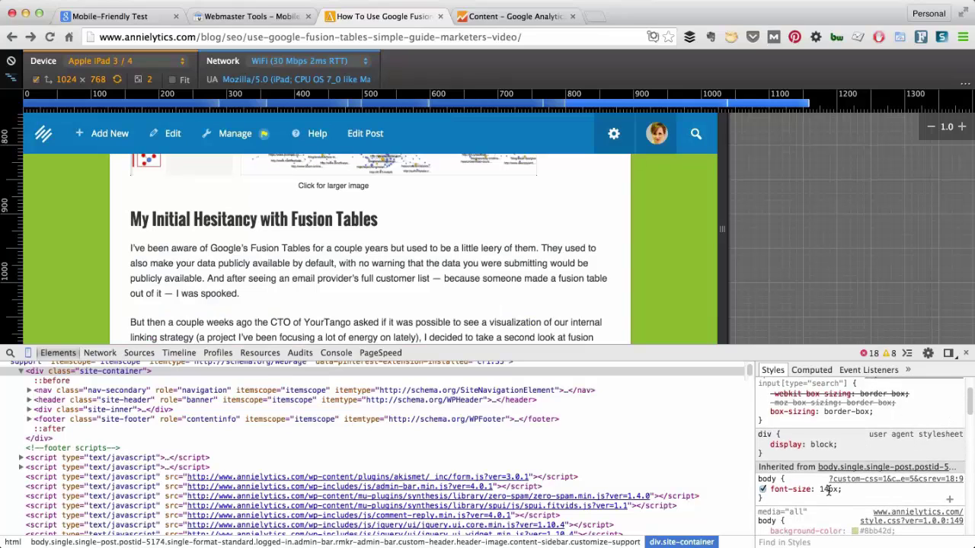
Step: Switch the emulated device to Apple iPhone 5 and view the blog post down to the "My Initial Hesitancy with Fusion Tables" heading
click(128, 60)
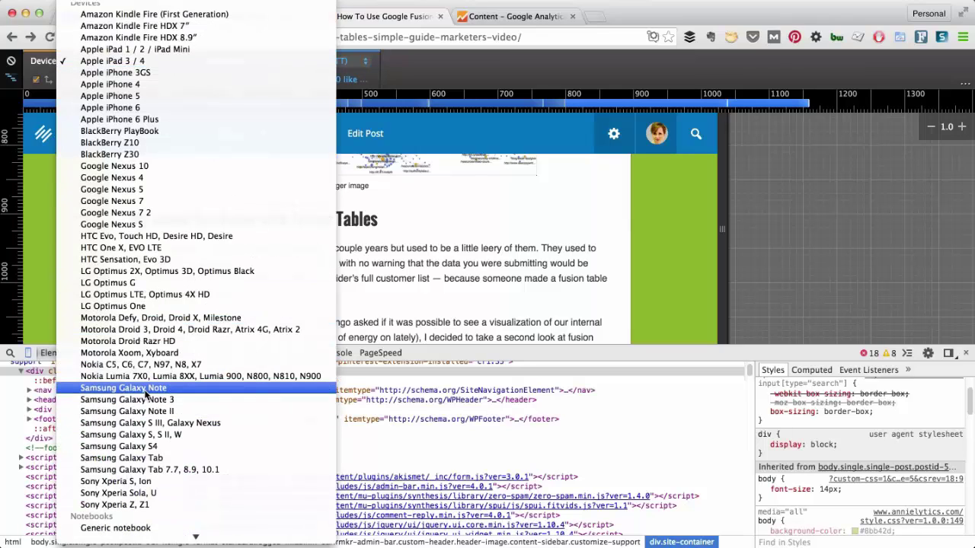
click(130, 98)
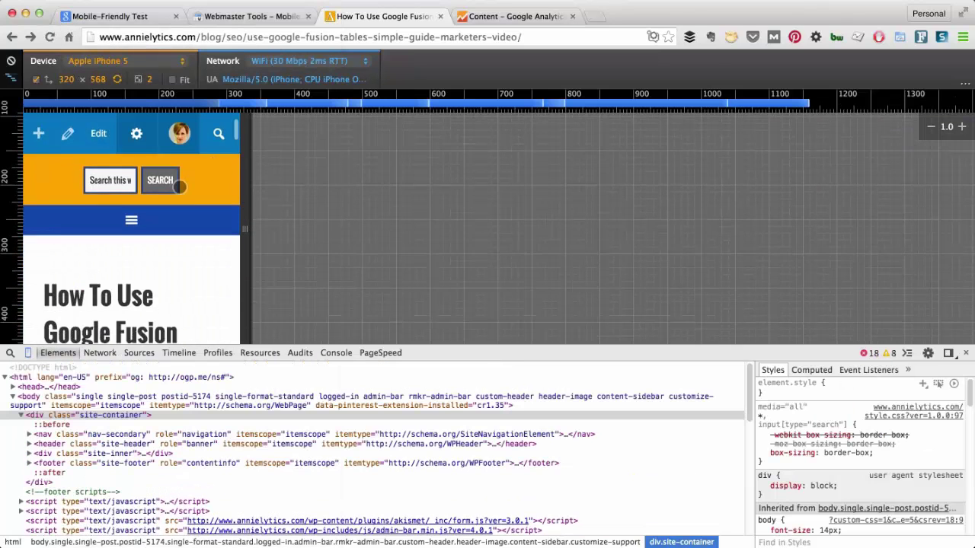
scroll(180, 186, down, 2)
scroll(181, 289, down, 2)
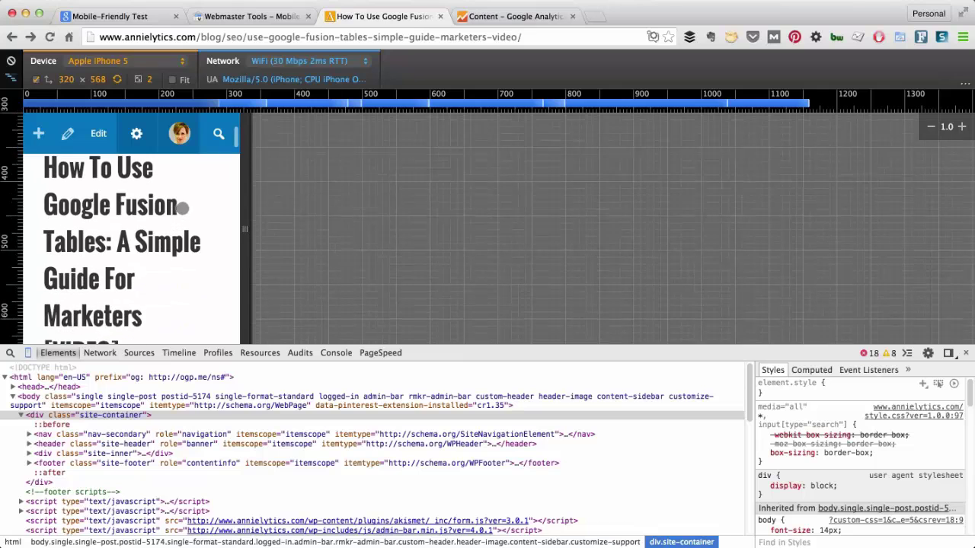
scroll(181, 207, down, 2)
scroll(152, 256, down, 2)
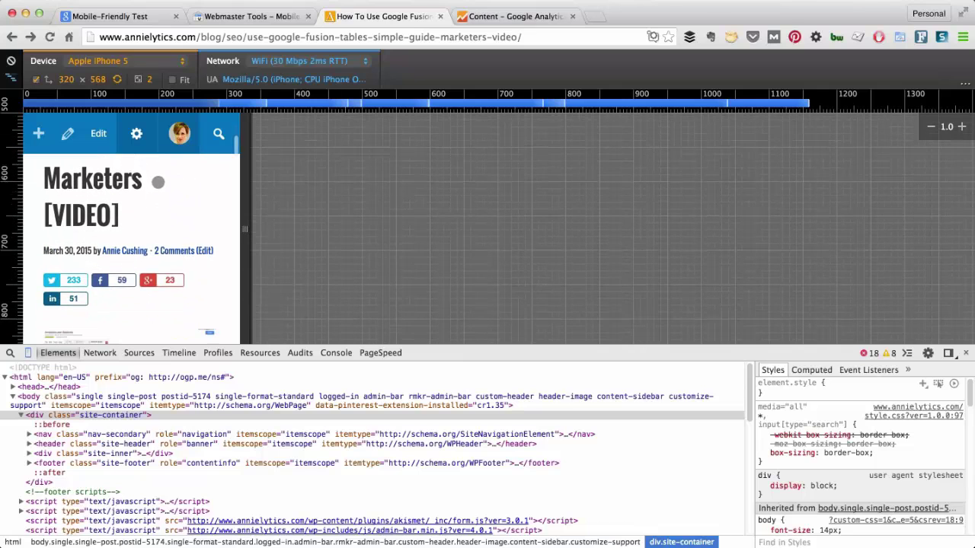
scroll(158, 182, down, 4)
scroll(137, 255, up, 2)
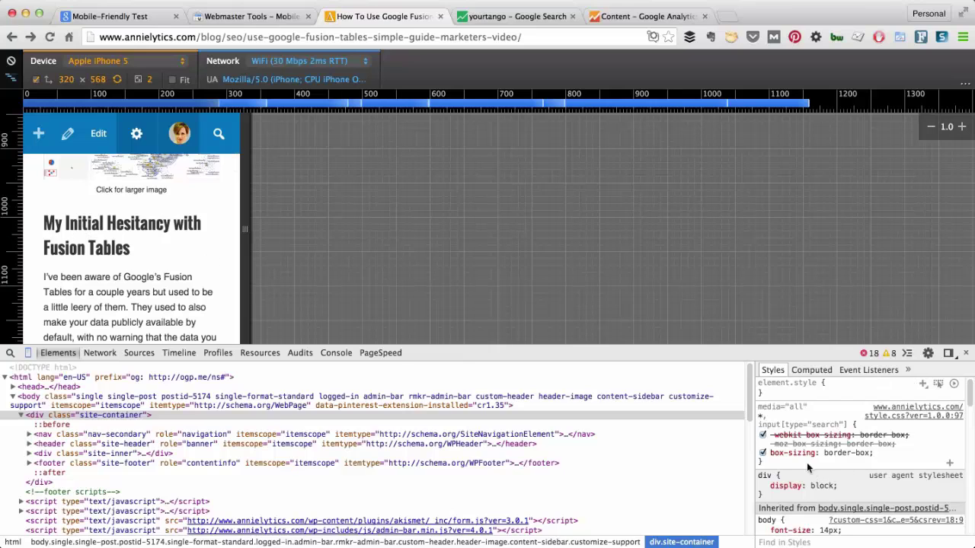
Step: Inspect the "My Initial Hesitancy with Fusion Tables" heading and lower its h3 font-size one pixel at a time to below 22px
right_click(91, 229)
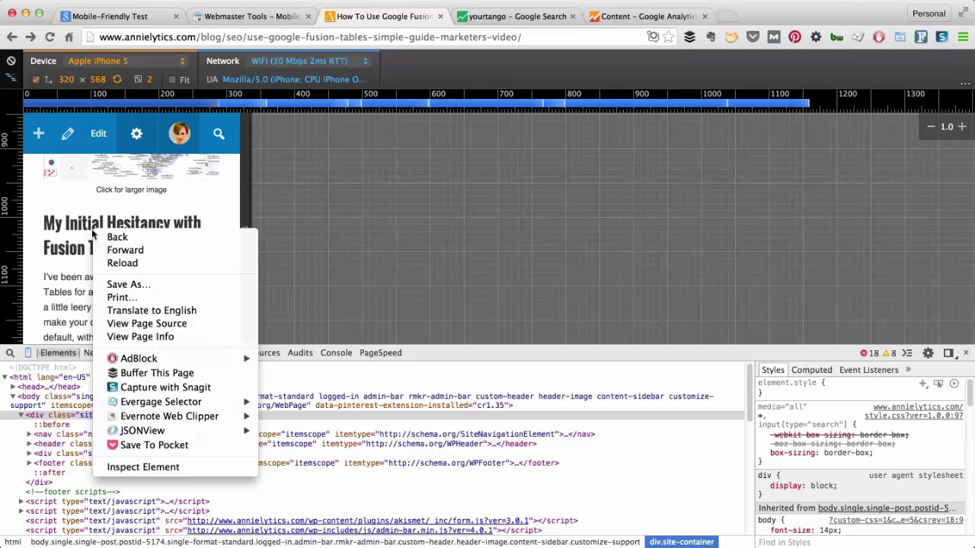
click(116, 470)
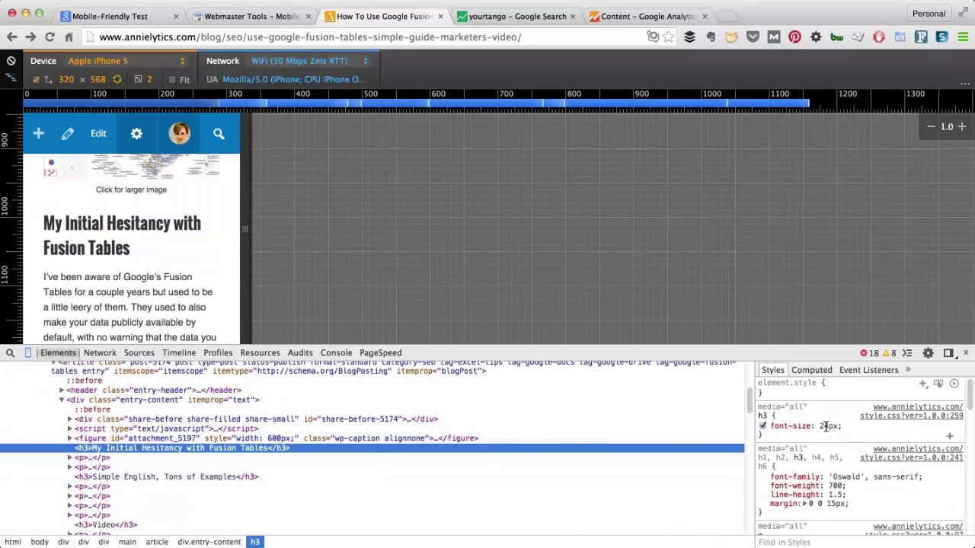
click(825, 426)
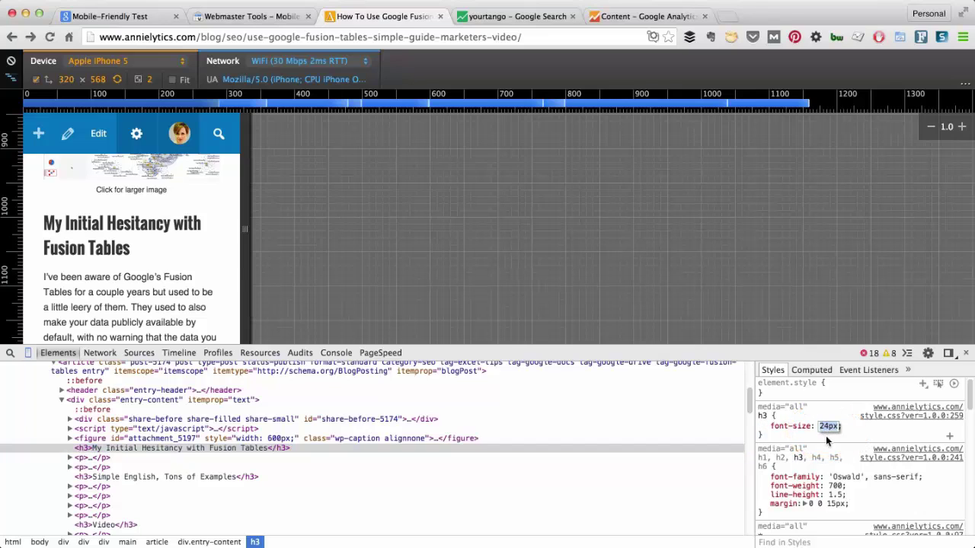
key(Down)
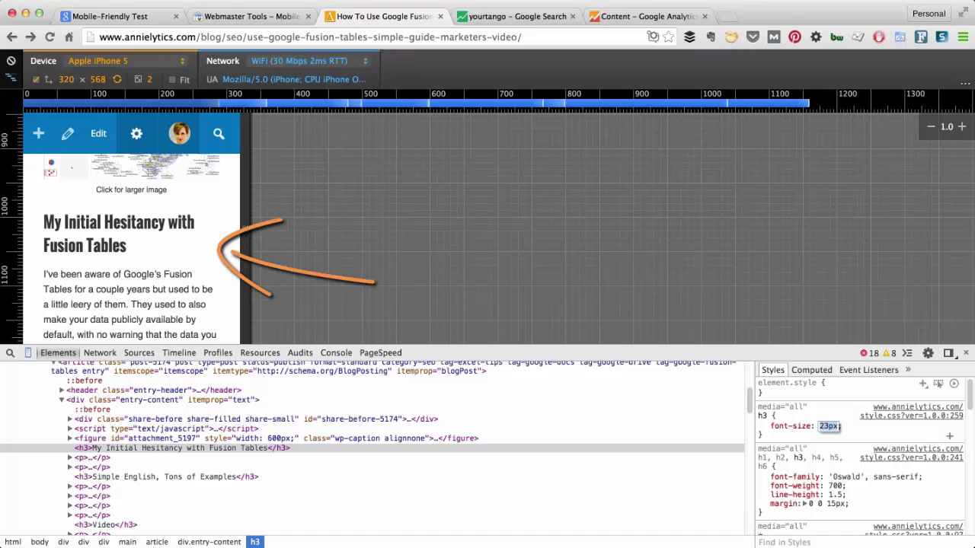
key(Down)
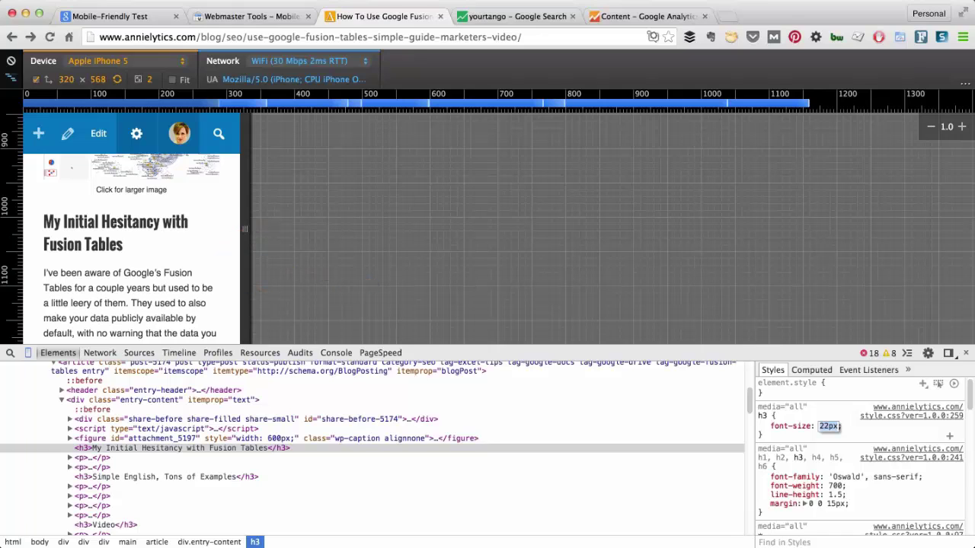
key(Down)
key(Down)
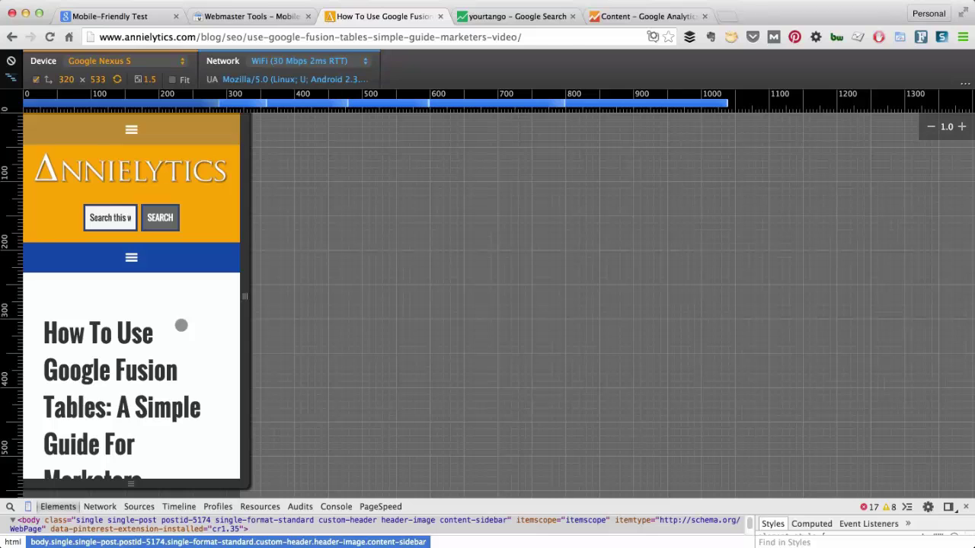
key(super+grave)
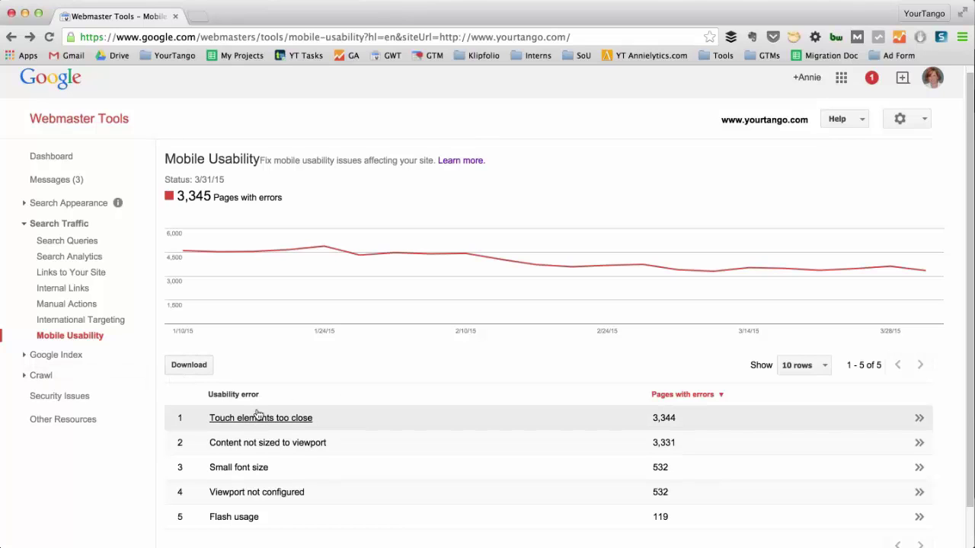
key(super+grave)
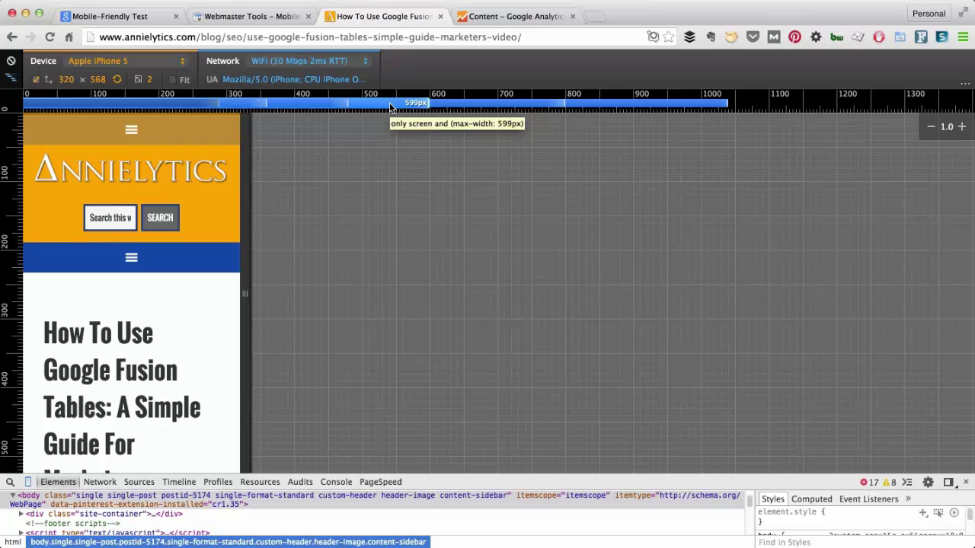
click(596, 17)
text(you)
key(Return)
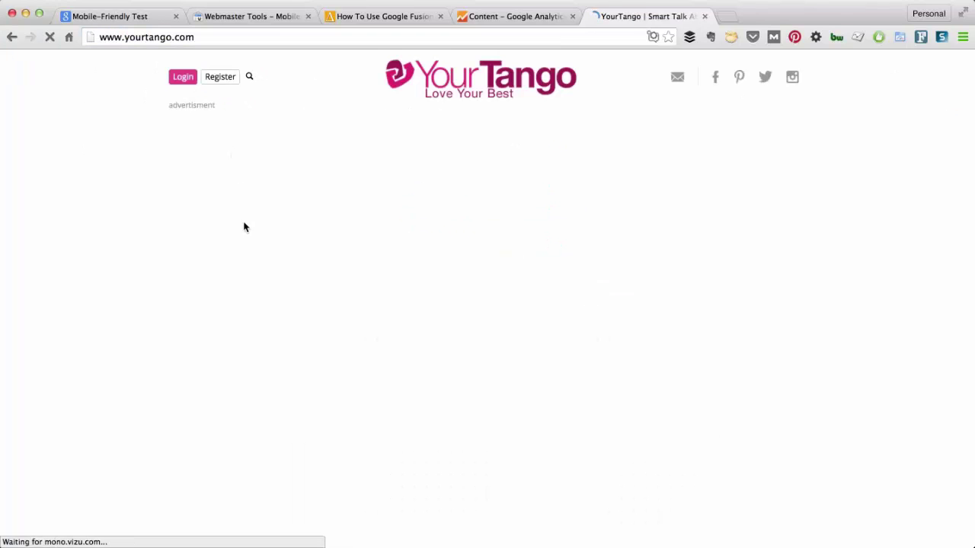
scroll(246, 224, down, 3)
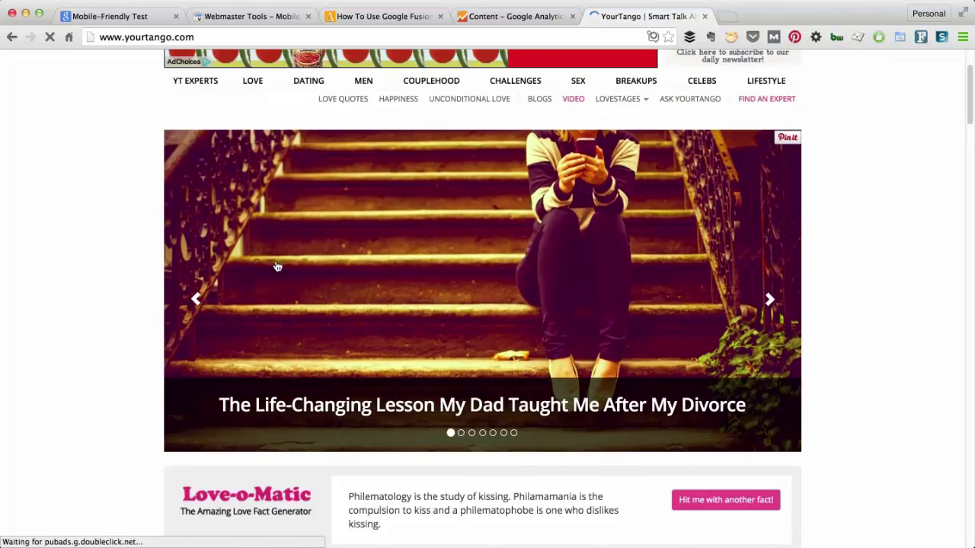
scroll(277, 266, down, 2)
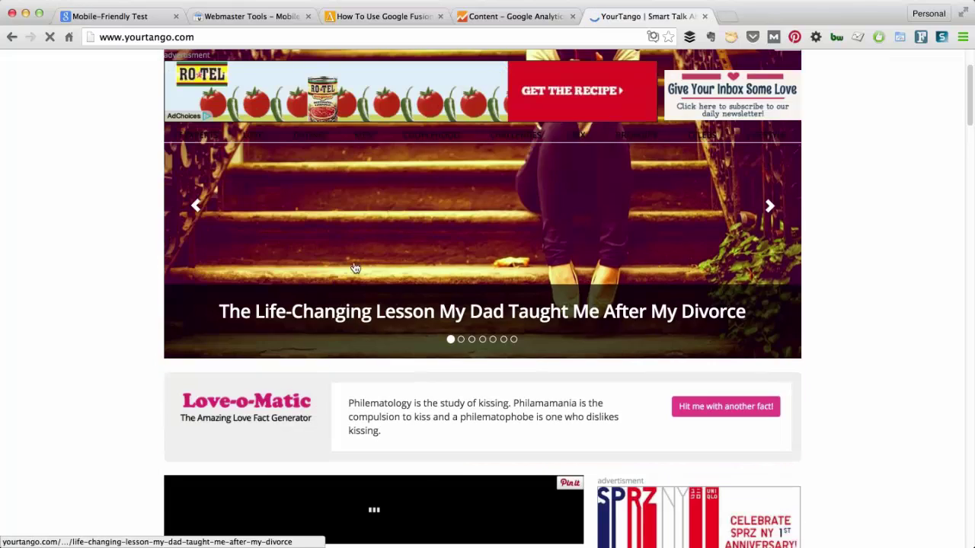
click(330, 313)
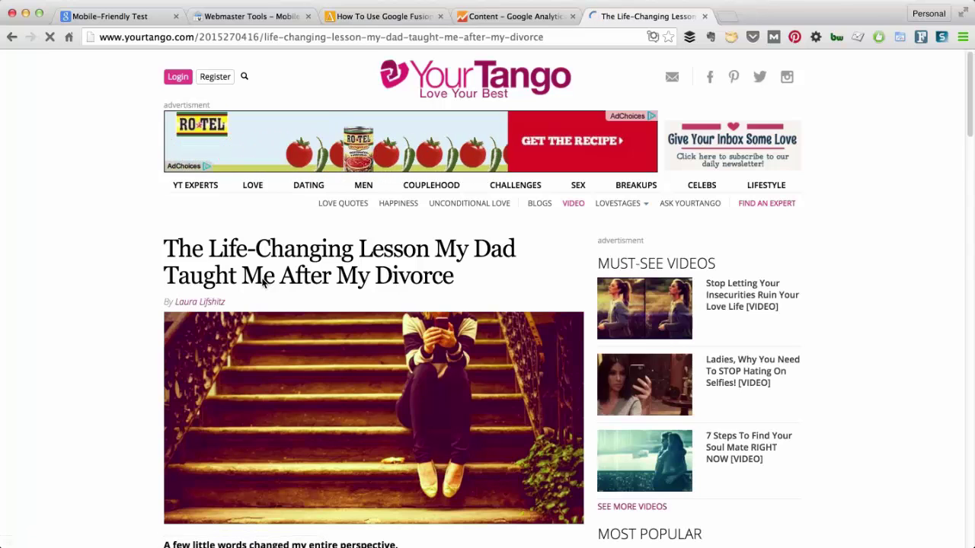
Step: Turn on developer tools device emulation for the YourTango article as Apple iPhone 5 and reload the page
key(super+alt+i)
key(super+shift+m)
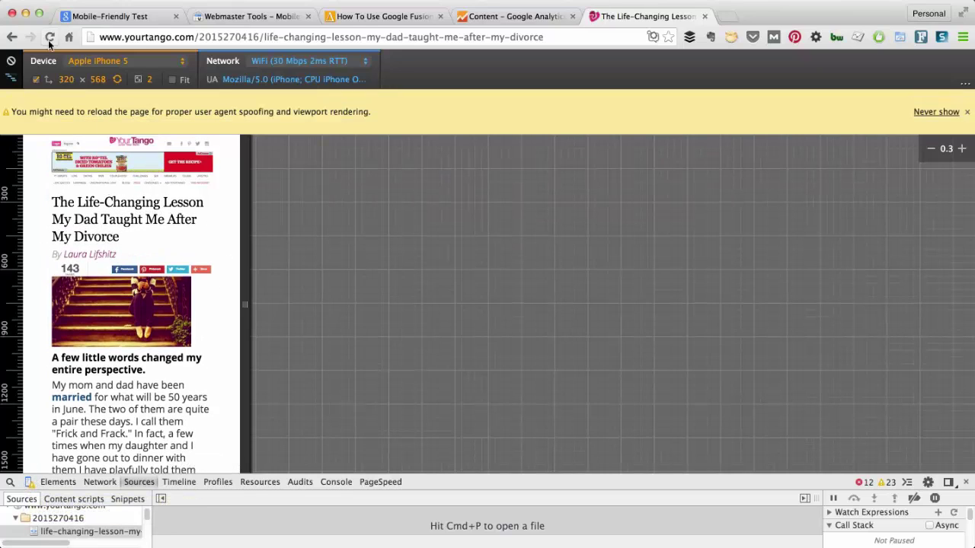
click(49, 37)
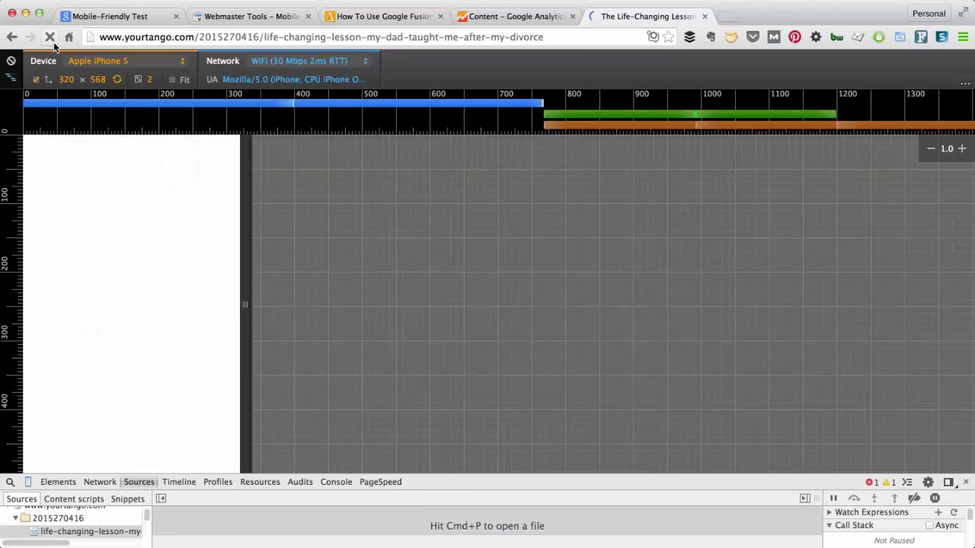
Step: Dock the developer tools beside the page, reload the emulated article, and narrow the tools pane to expose more of the media query ruler
click(948, 482)
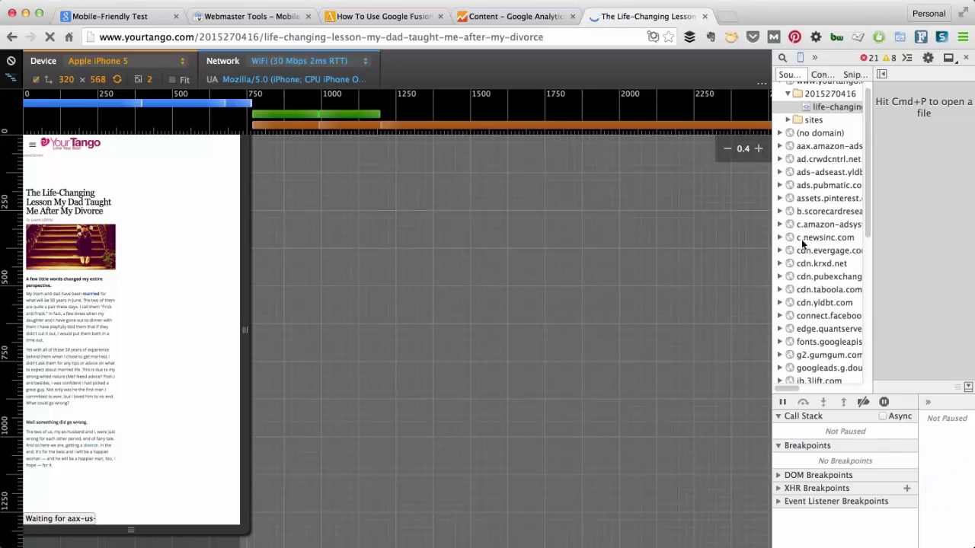
drag(772, 182, 548, 183)
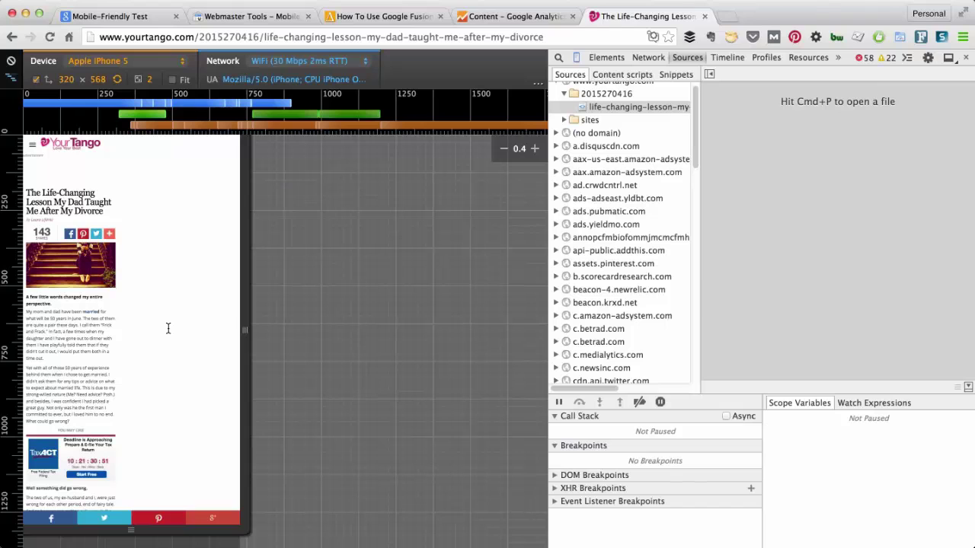
click(48, 37)
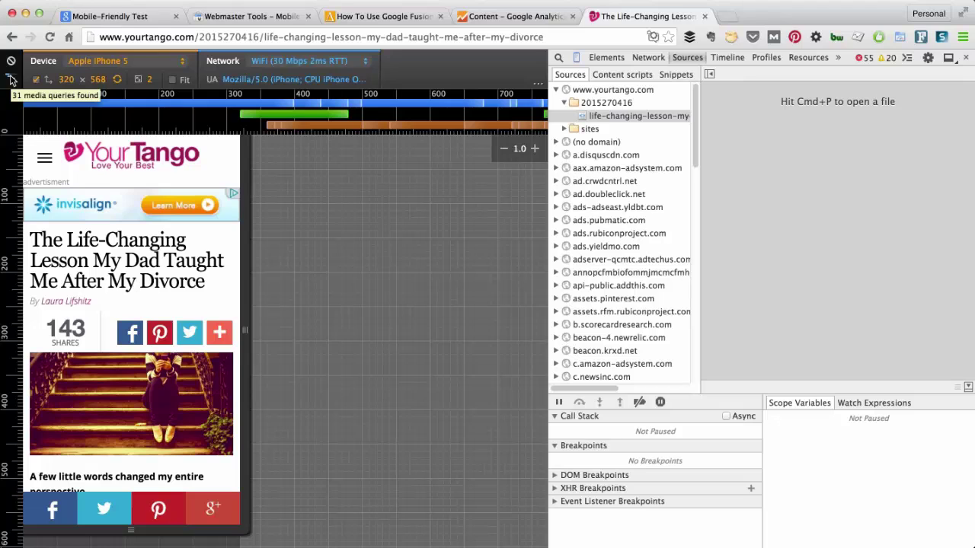
click(553, 178)
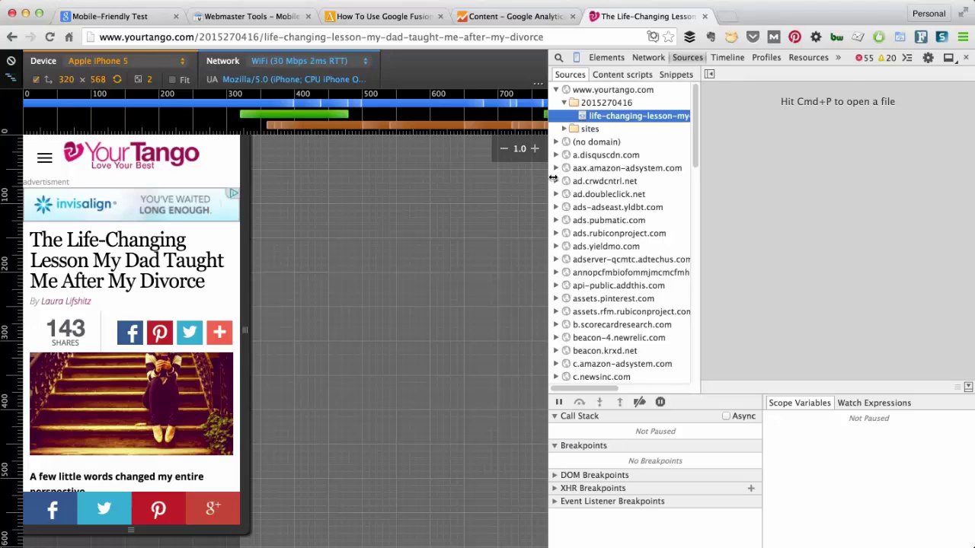
drag(553, 178, 818, 149)
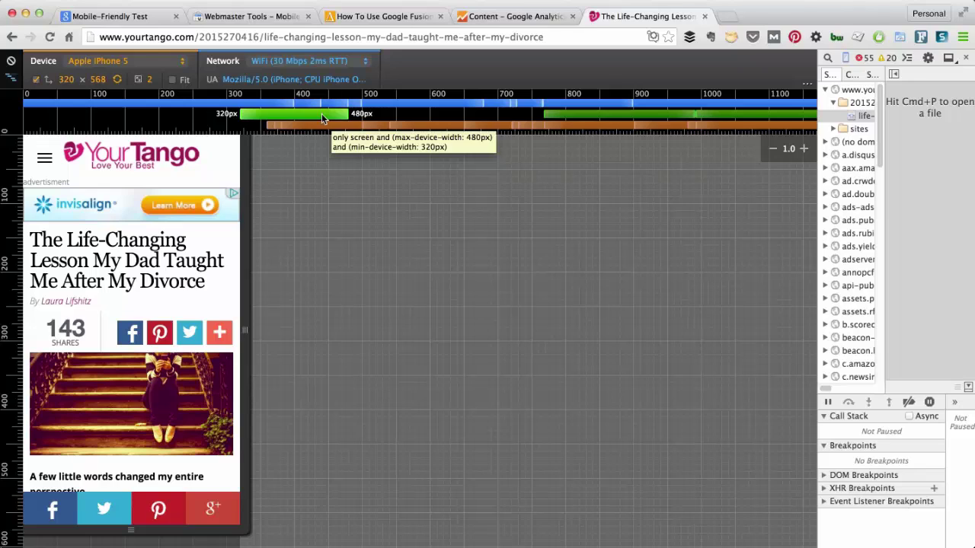
Step: Test the article's responsive breakpoints by widening the emulated viewport to about 770 and 931 pixels and narrowing it to about 566 pixels
click(246, 327)
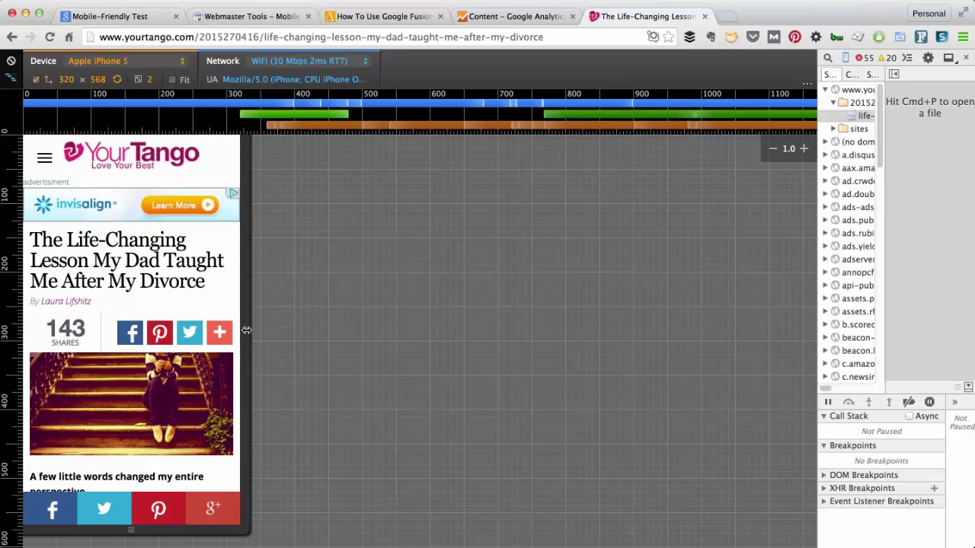
drag(246, 330, 549, 316)
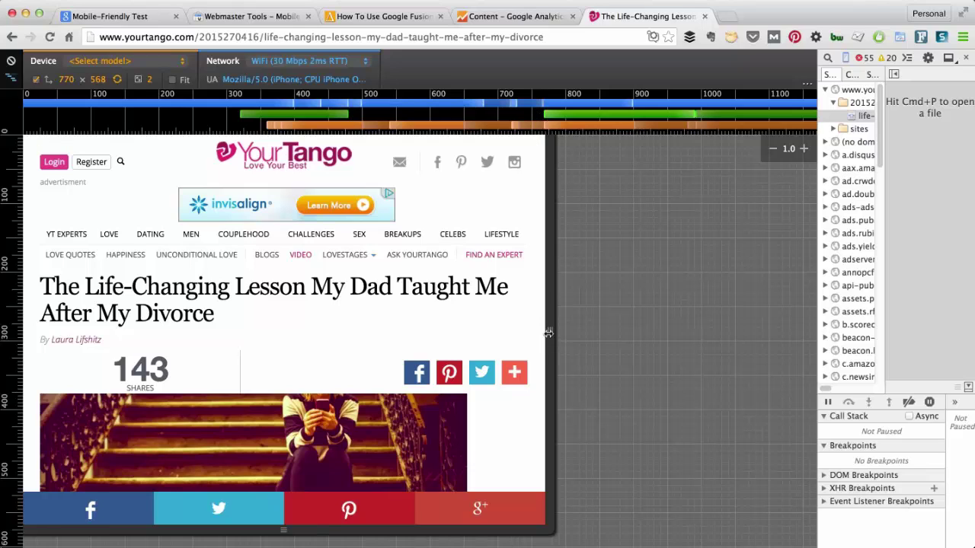
drag(547, 333, 657, 309)
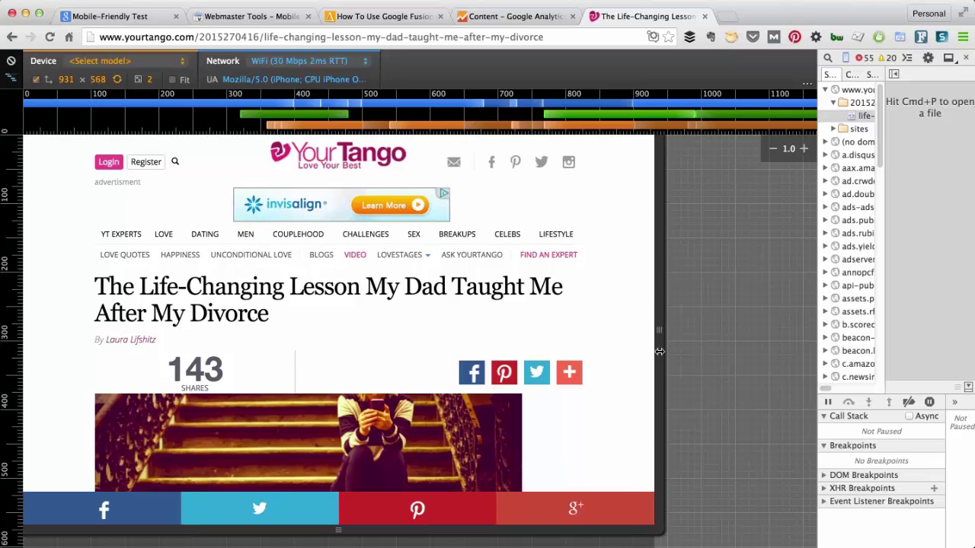
drag(657, 333, 407, 392)
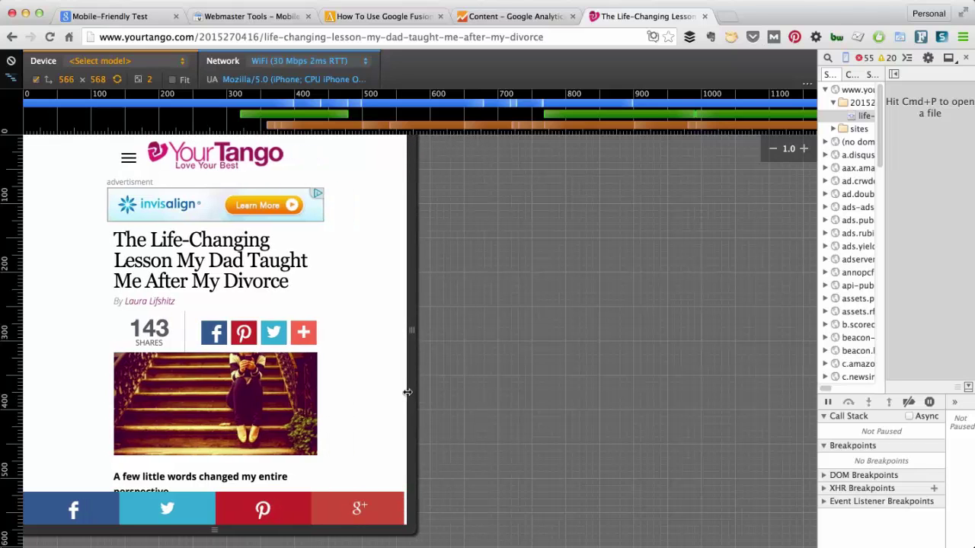